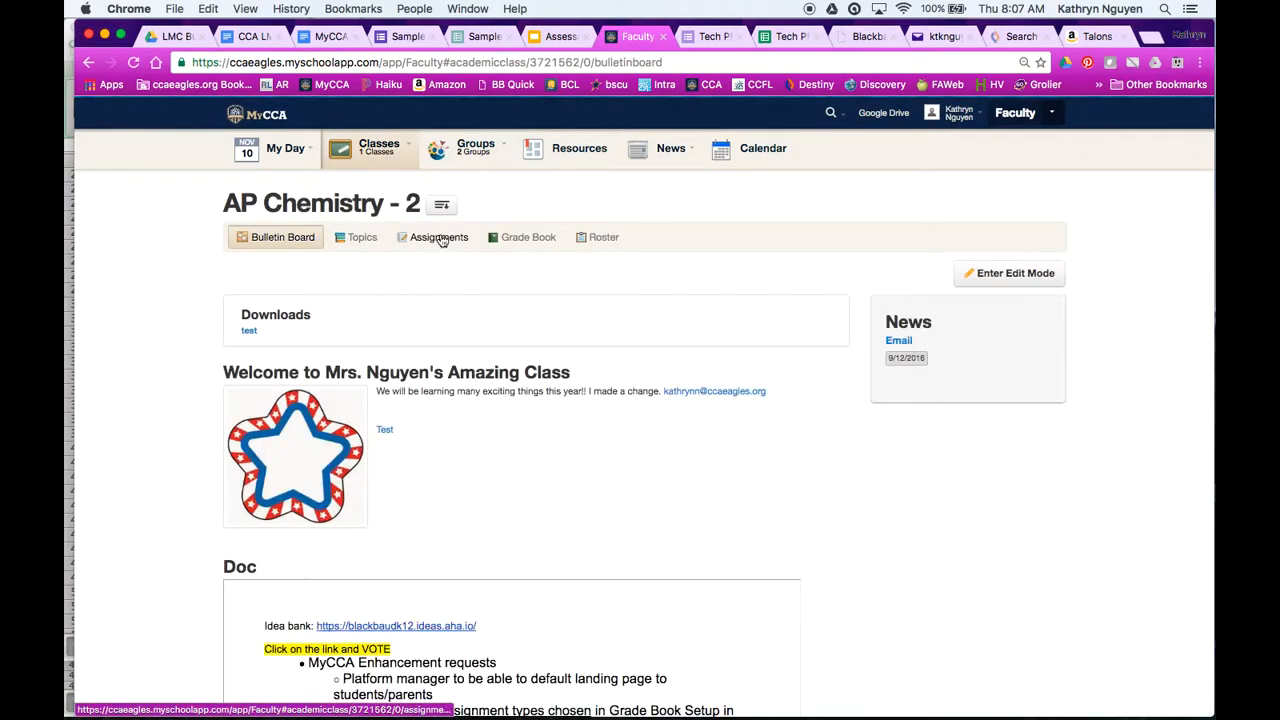
Open the Google Integration assignment in AP Chemistry - 2 for editing, review its file submission settings and save it.
left_click(440, 239)
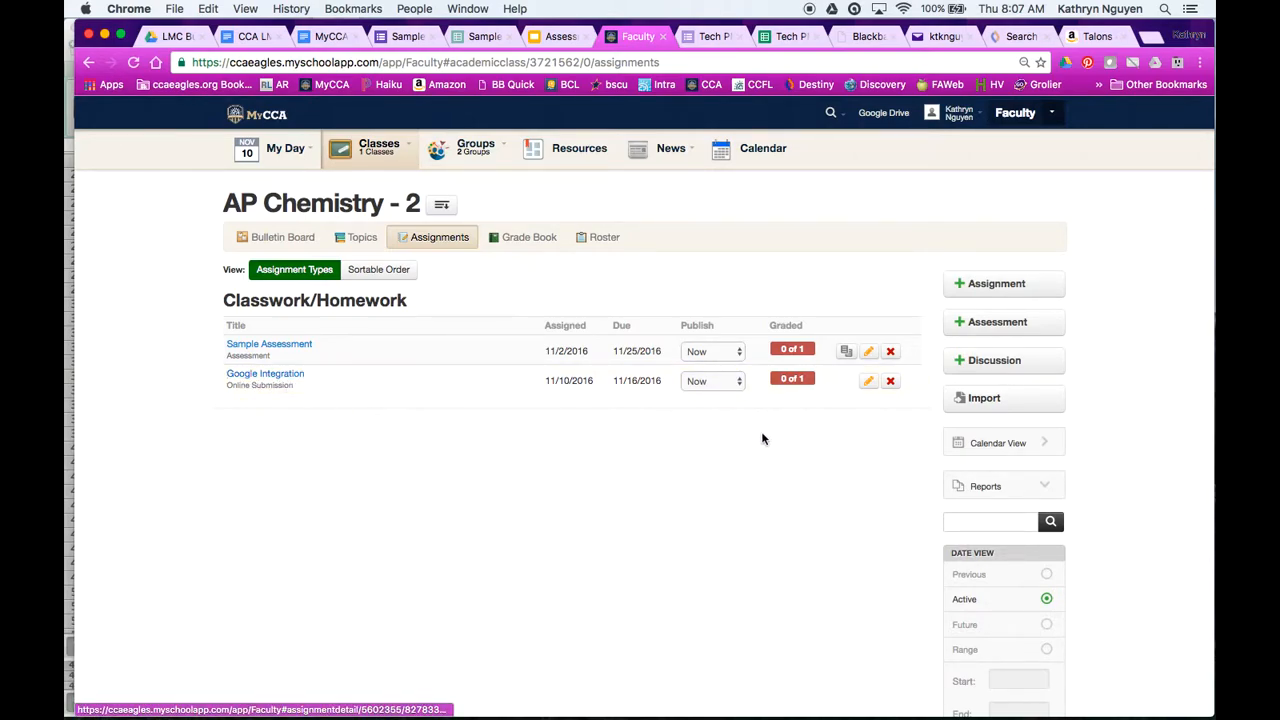
left_click(866, 383)
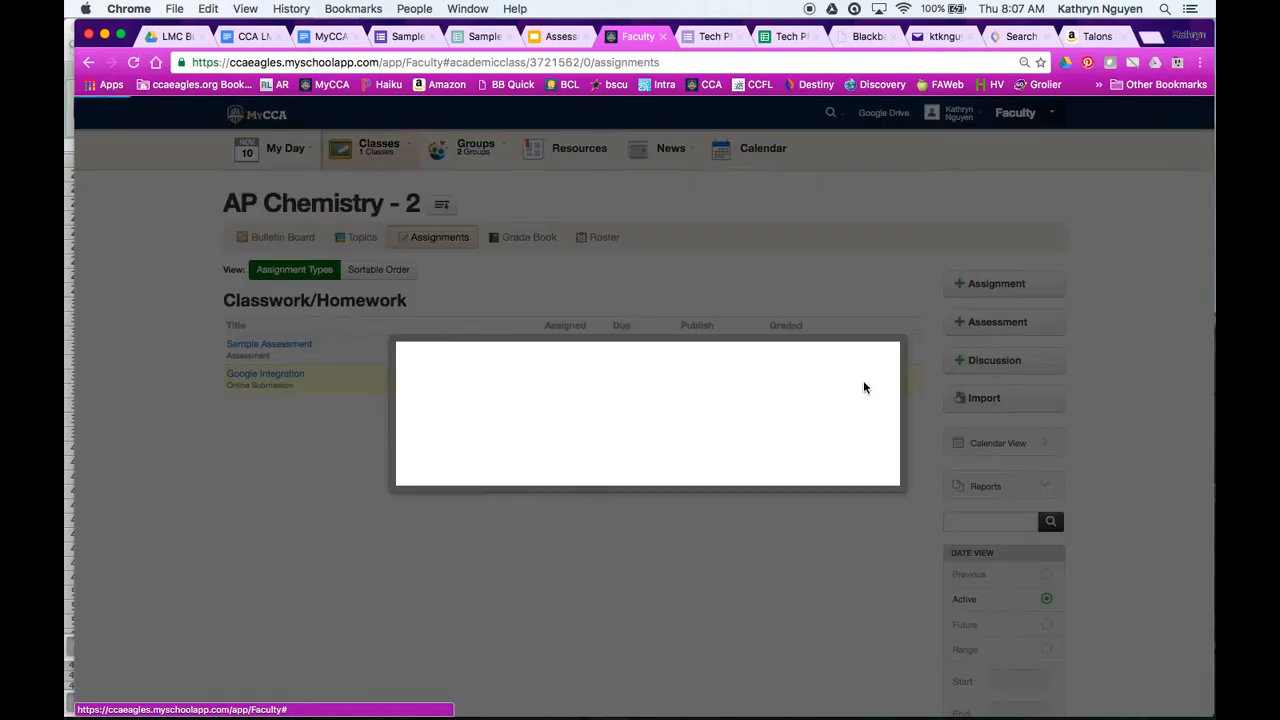
scroll(645, 530, "down", 5)
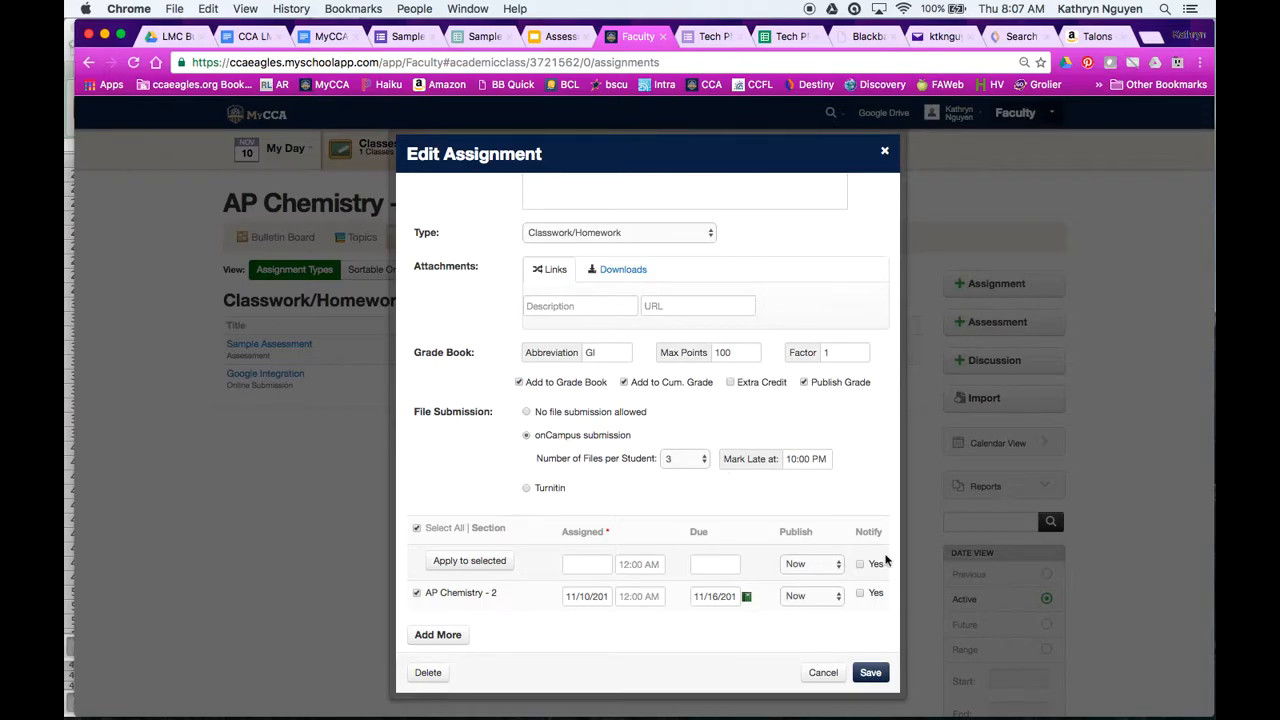
left_click(871, 673)
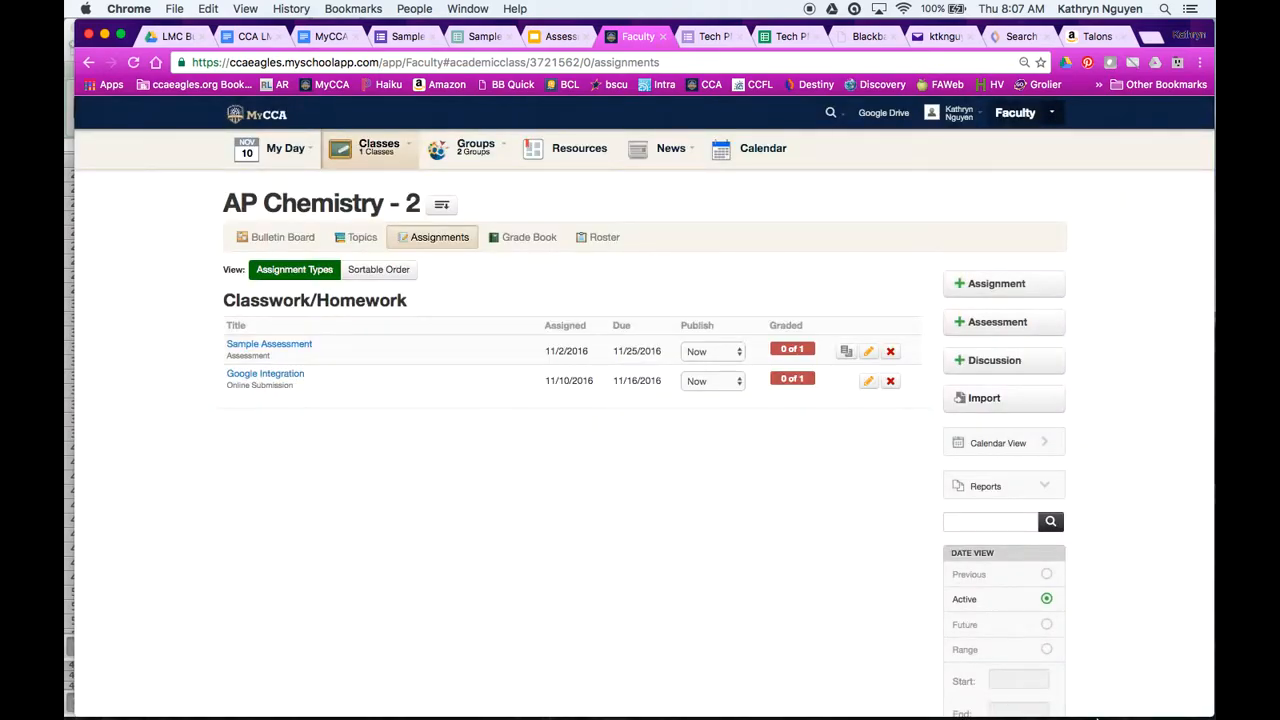
Switch to the student's browser window and open the Google Integration assignment from the AP Chemistry - 2 assignments.
left_click(1089, 702)
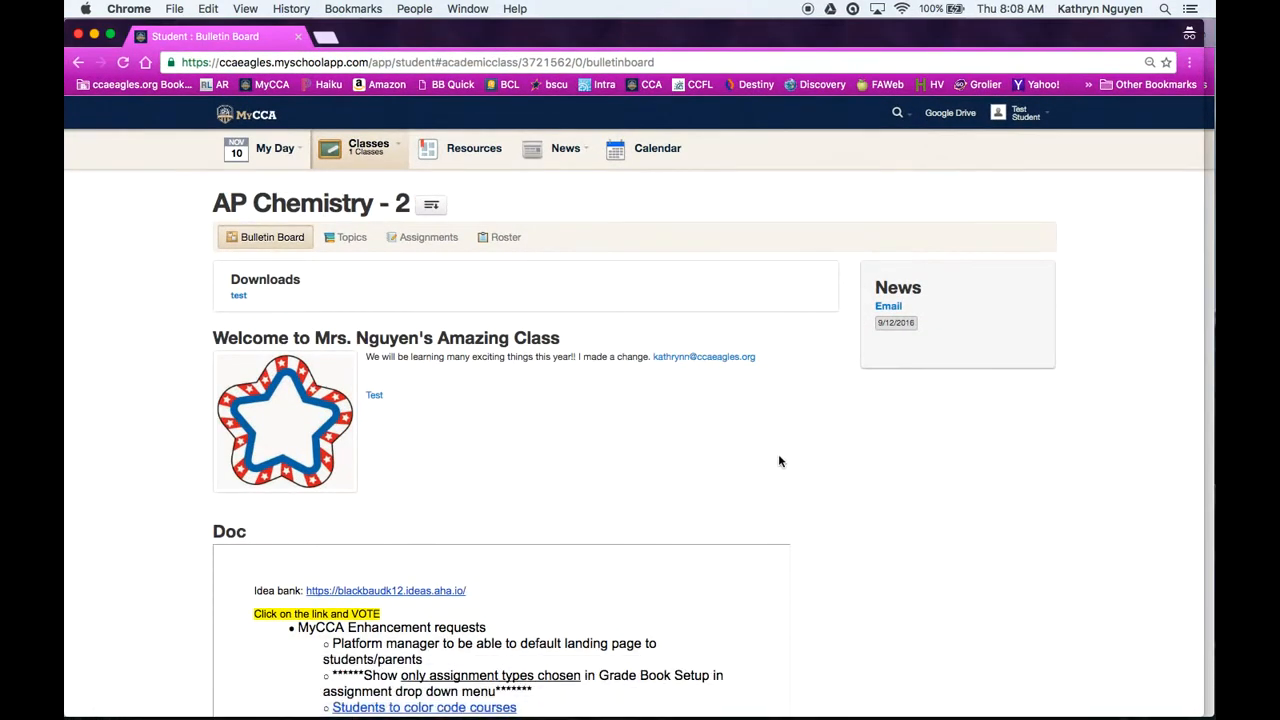
left_click(410, 250)
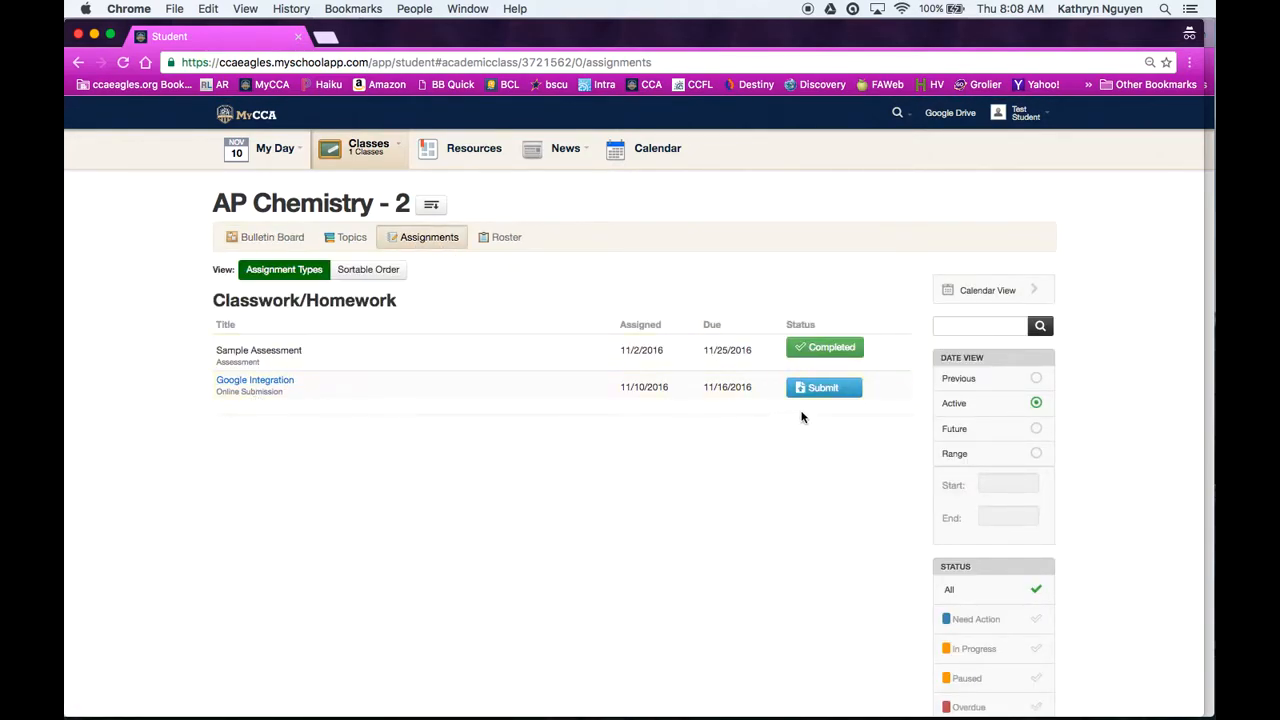
left_click(825, 391)
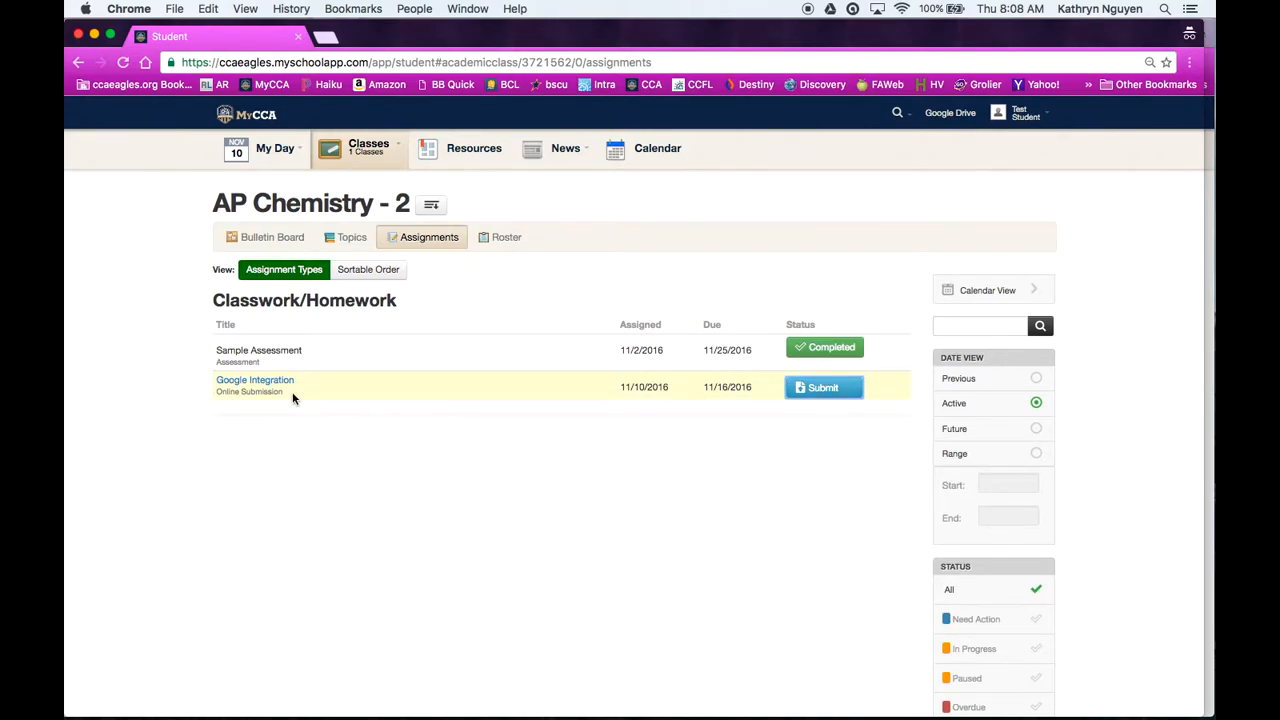
left_click(268, 382)
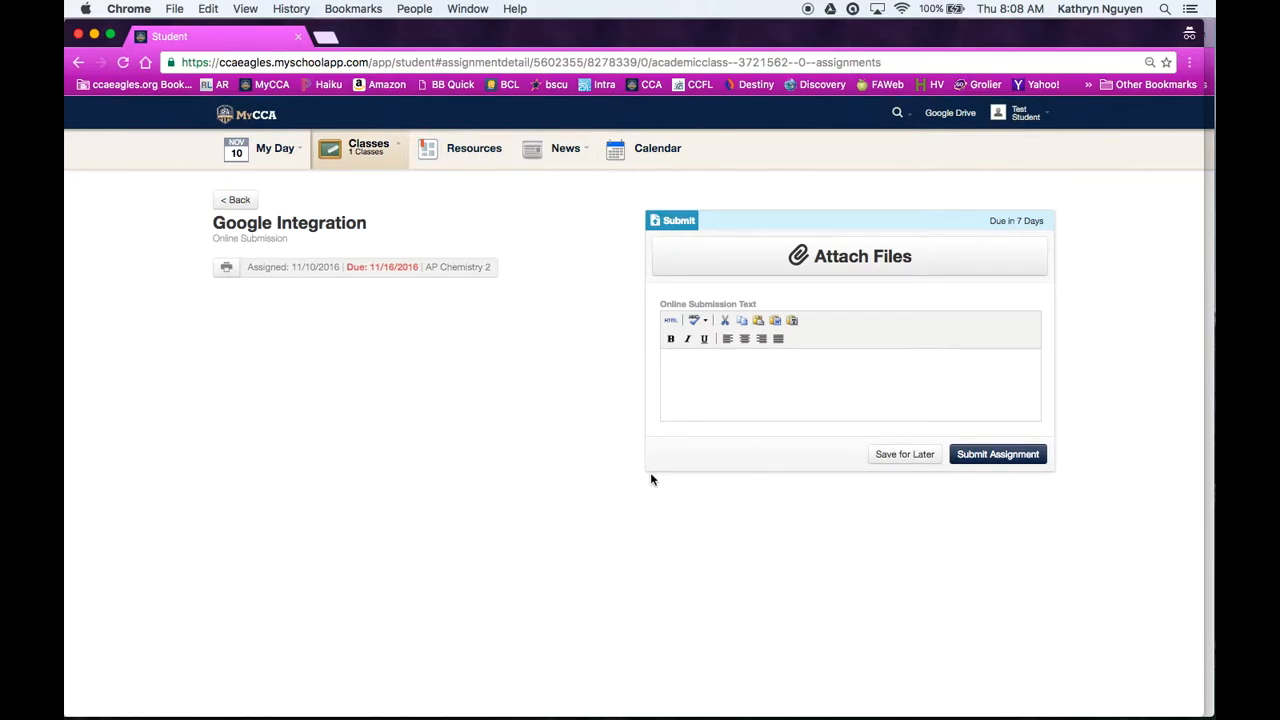
Choose the Test Assignment document from Google Drive as the file to attach to the submission.
left_click(790, 385)
left_click(828, 261)
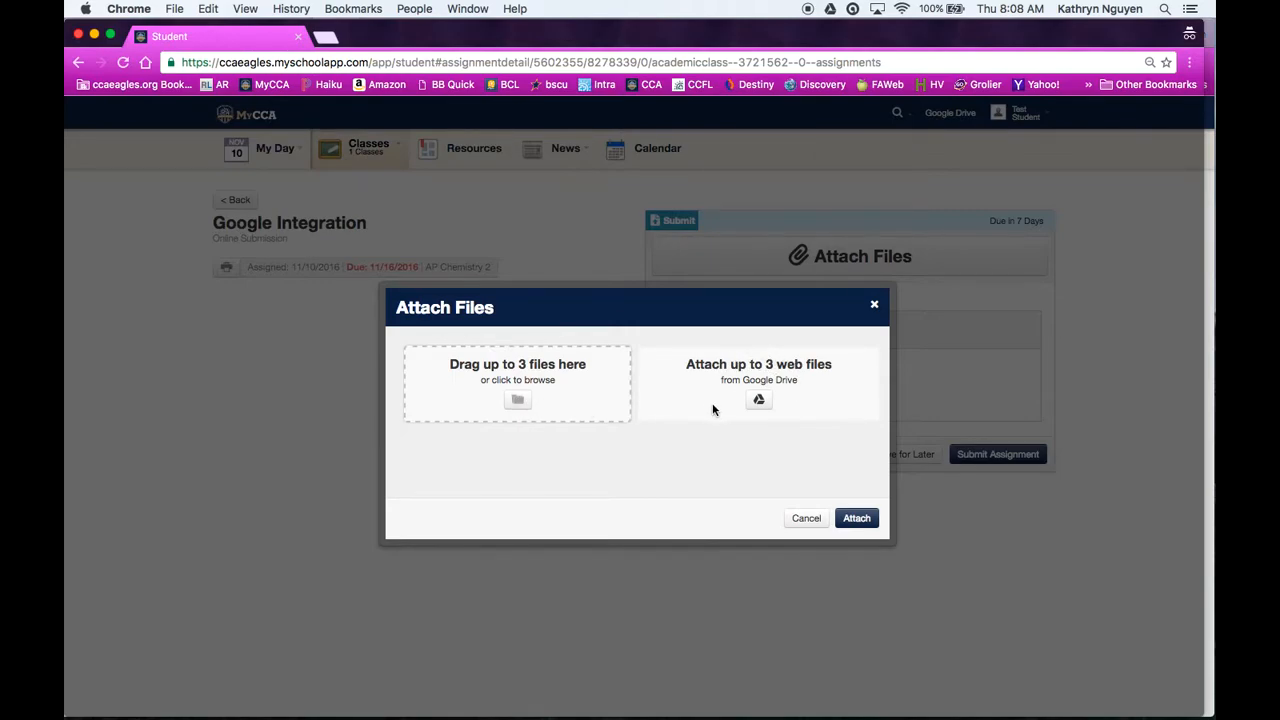
left_click(759, 401)
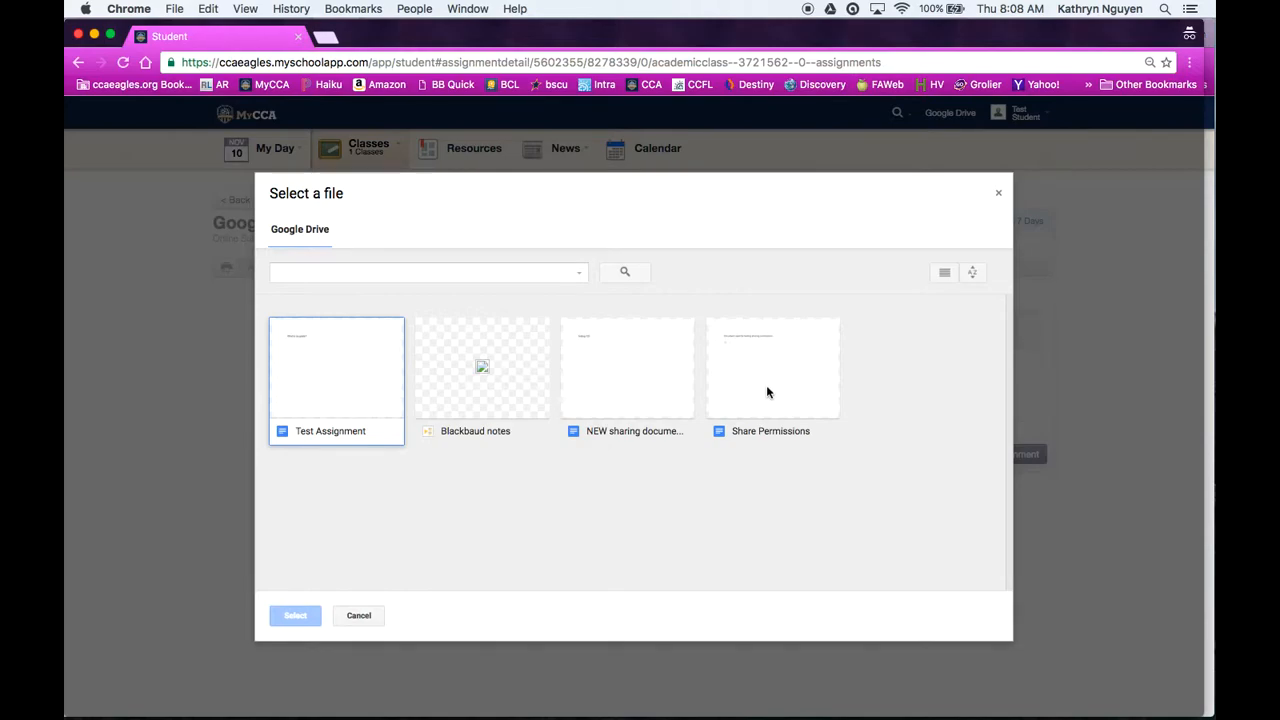
left_click(302, 389)
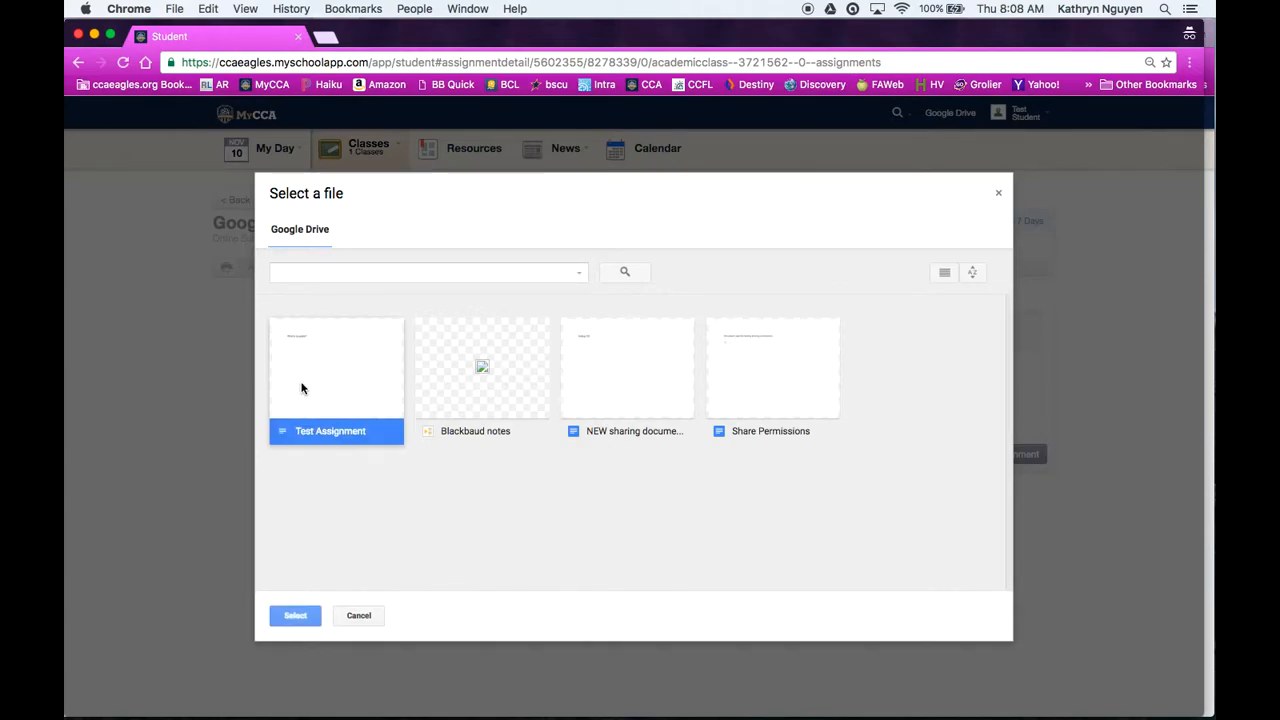
left_click(288, 615)
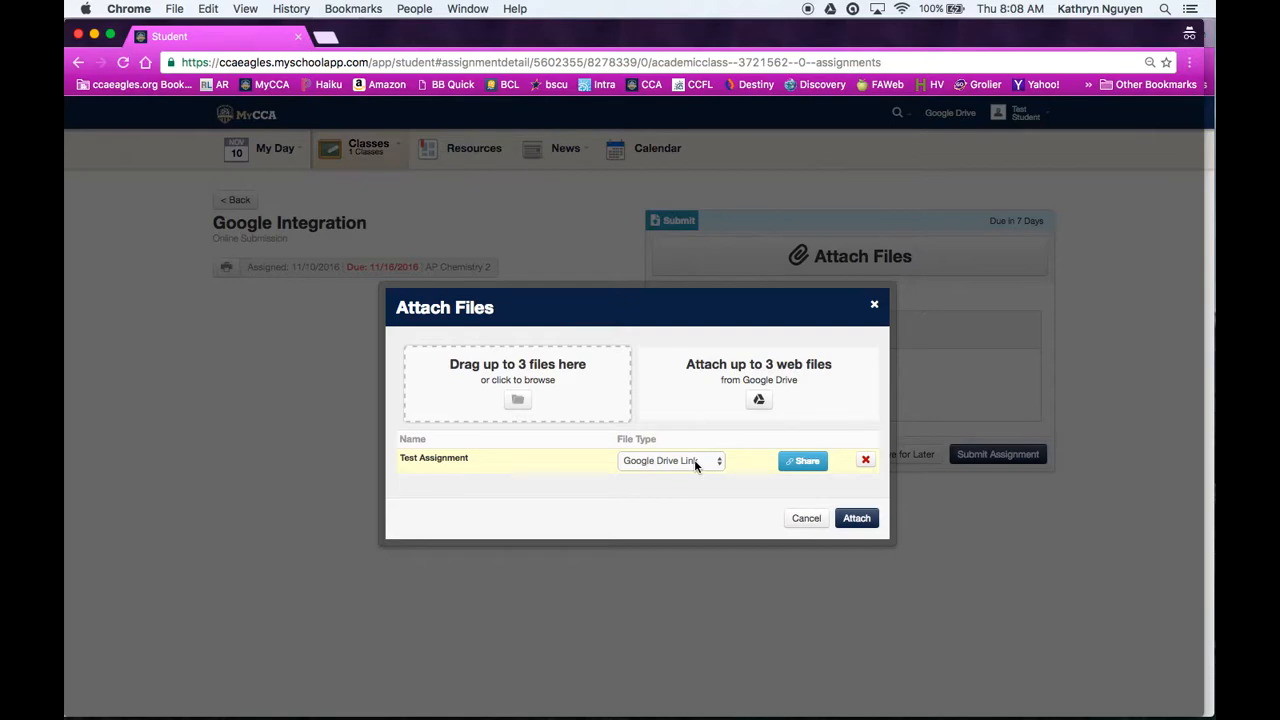
Attach Test Assignment with the file type Google Drive Link and submit the assignment.
left_click(695, 465)
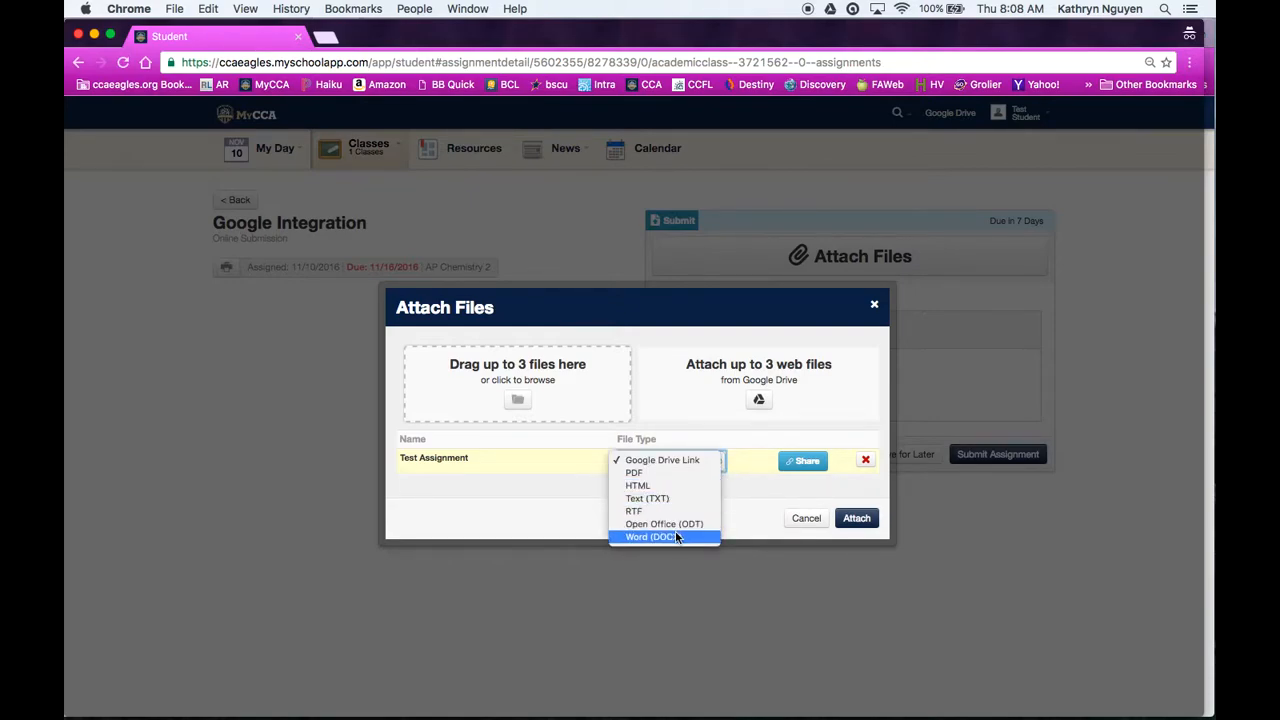
left_click(671, 460)
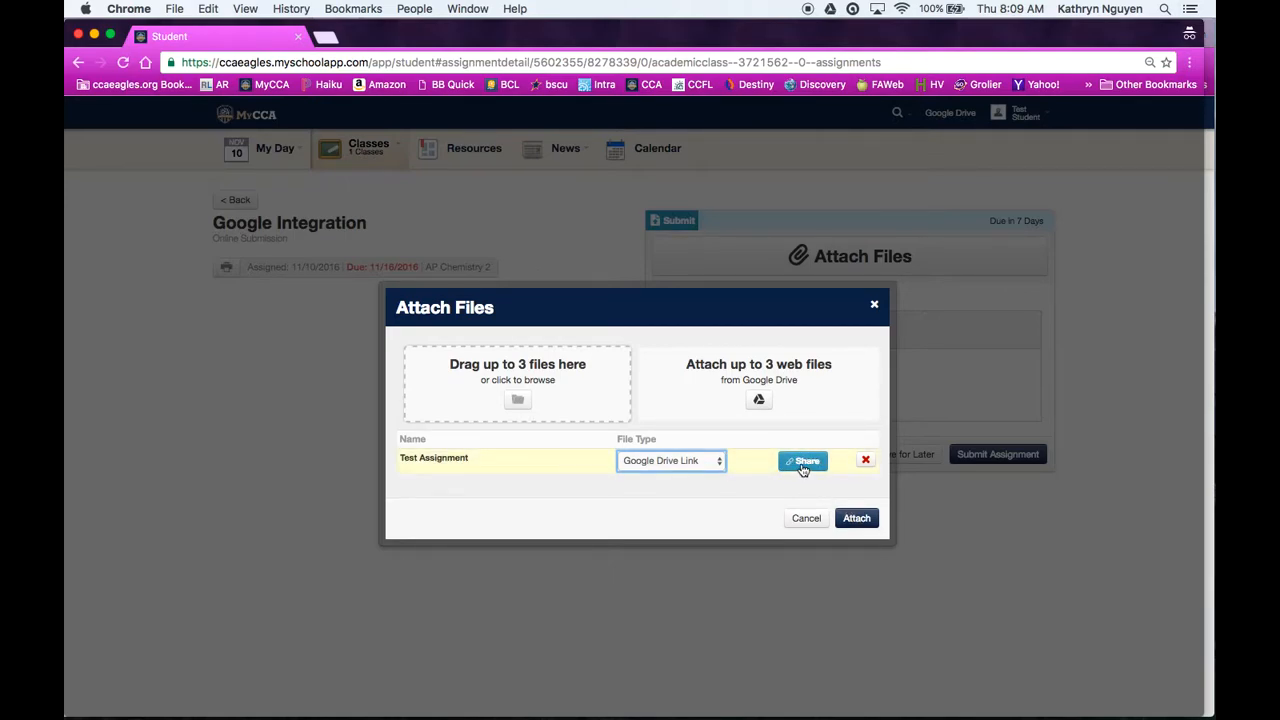
left_click(856, 519)
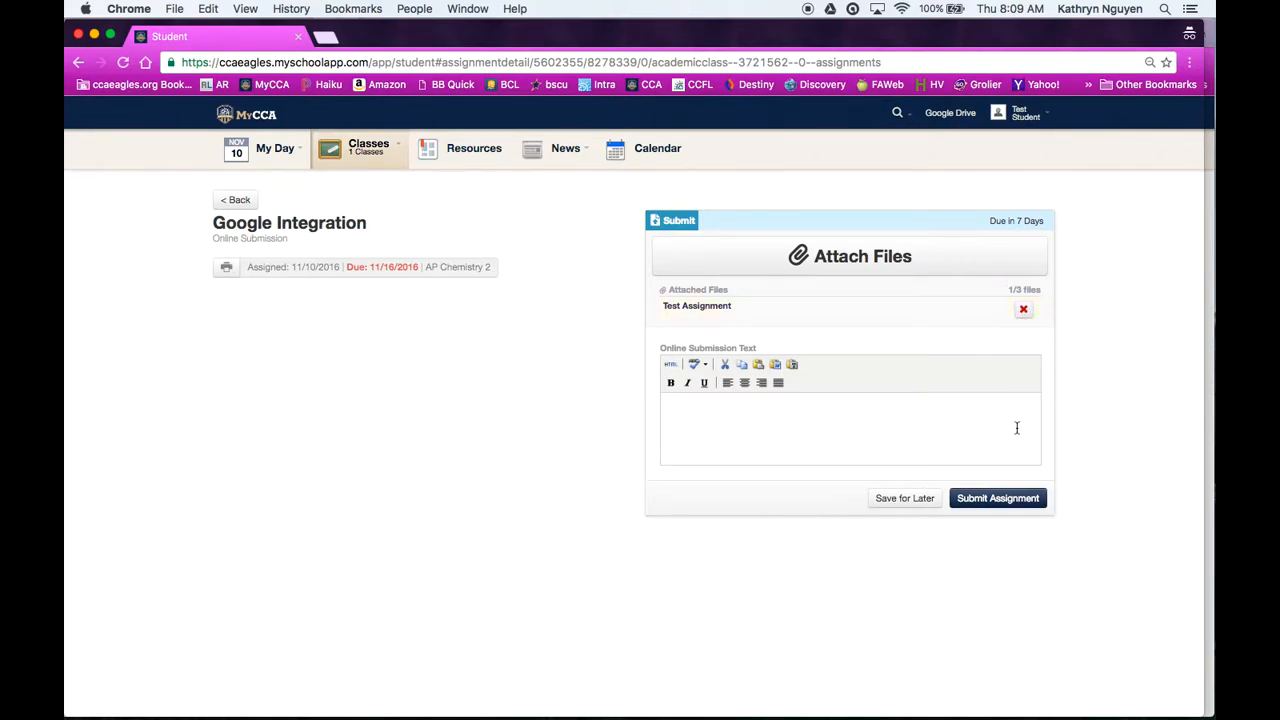
left_click(1005, 499)
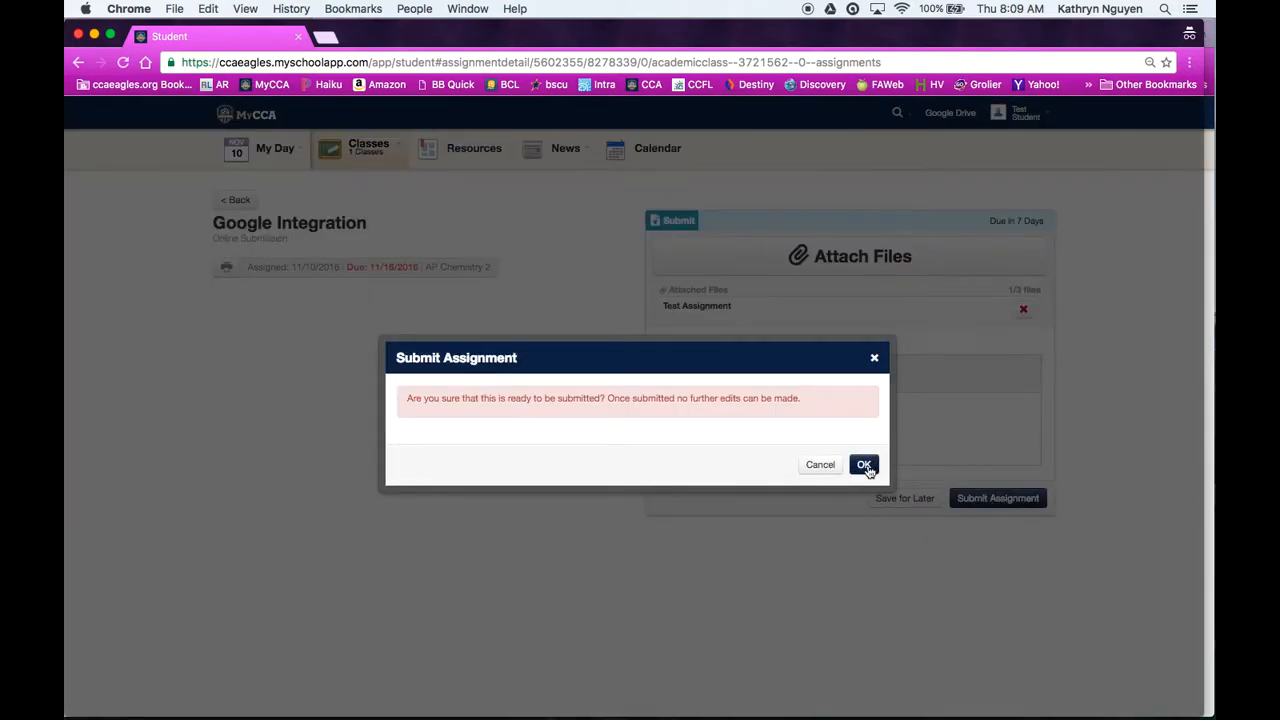
left_click(865, 464)
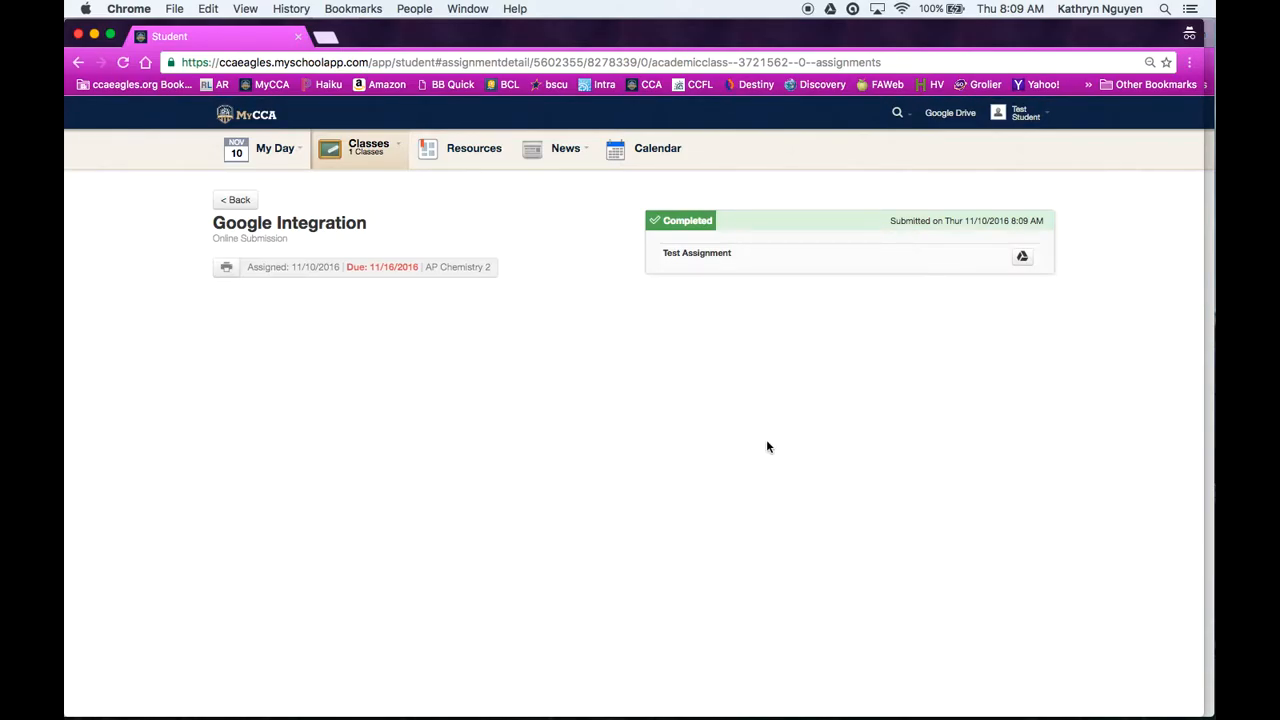
Switch to the faculty window and view the test student's submitted Test Assignment file for Google Integration.
key("ctrl+Up")
left_click(612, 228)
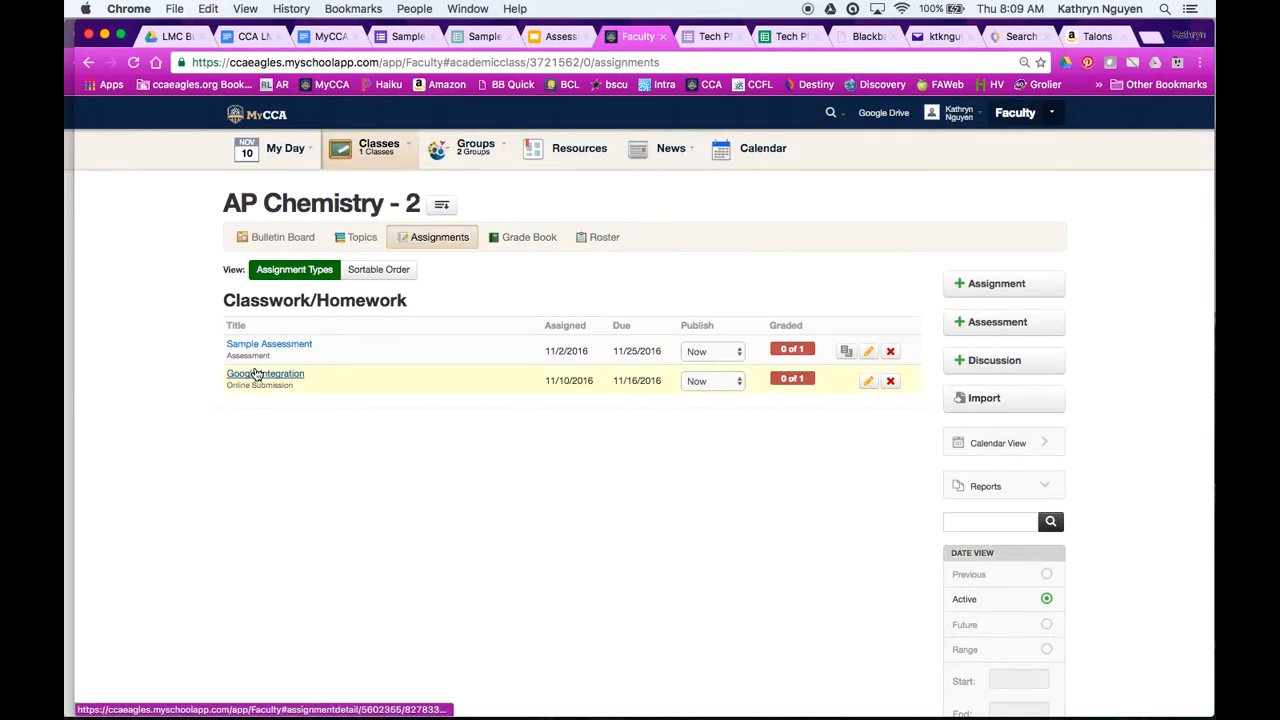
left_click(254, 374)
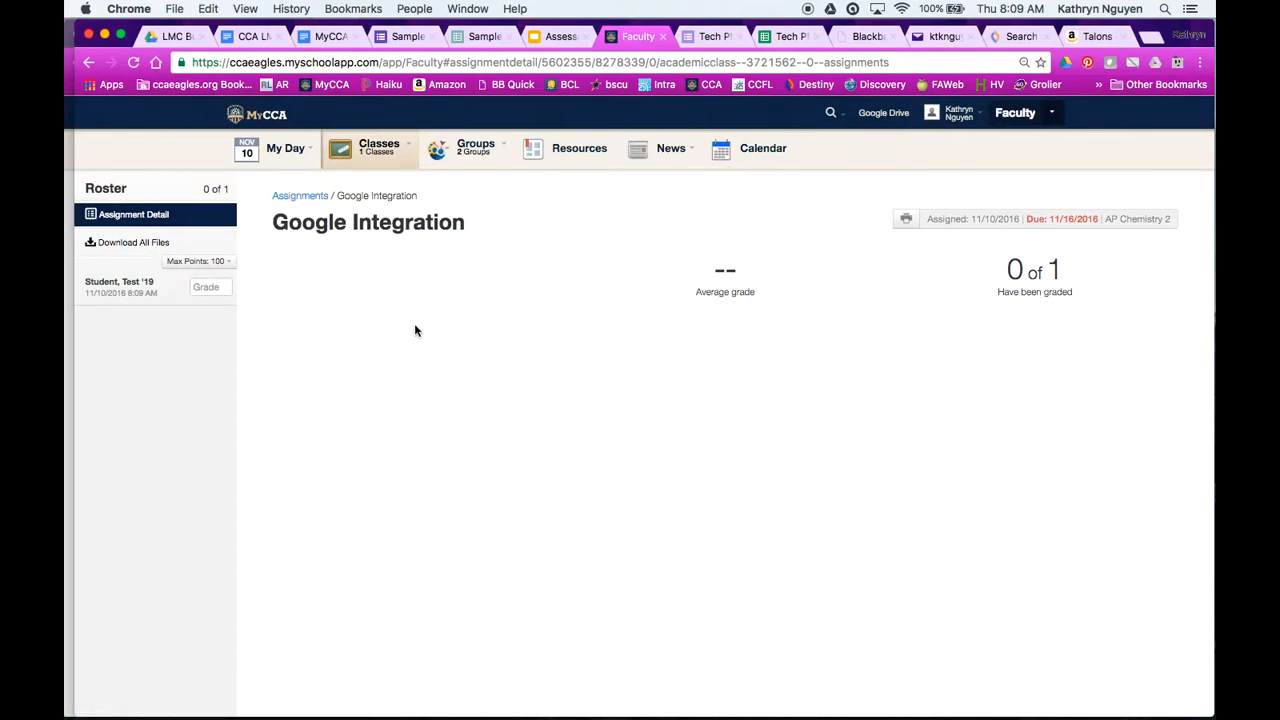
left_click(114, 290)
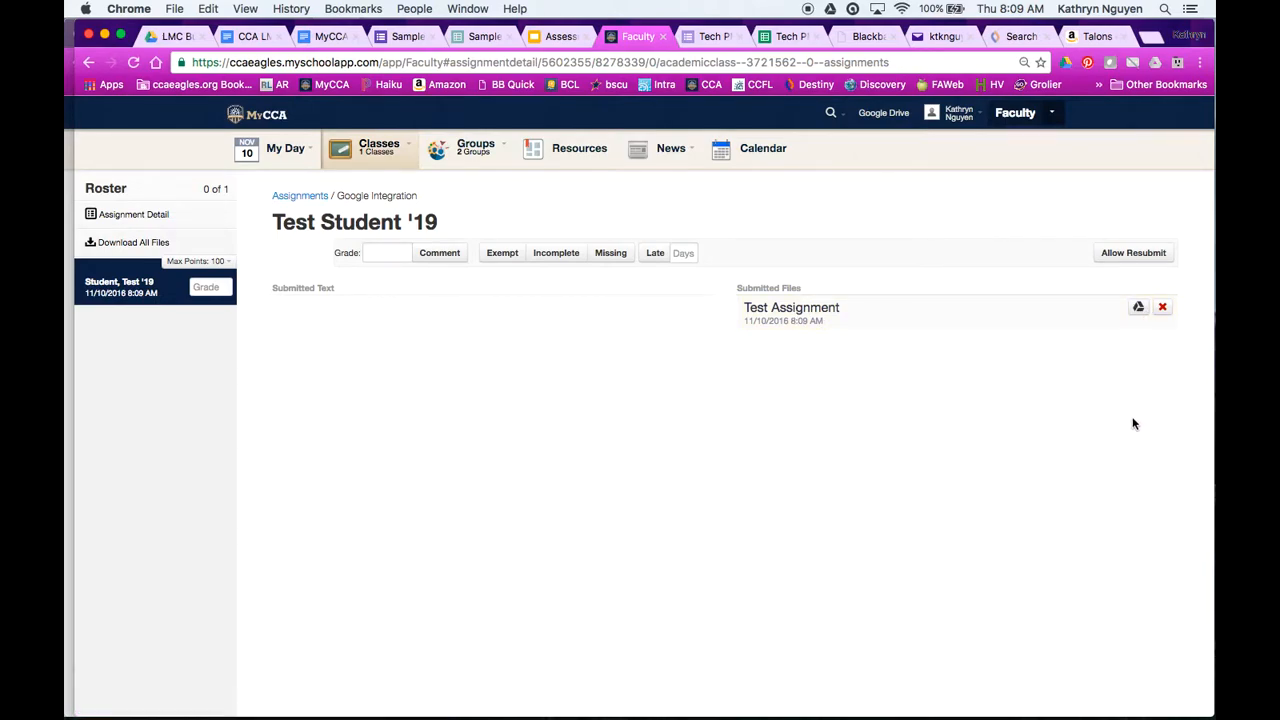
left_click(1139, 309)
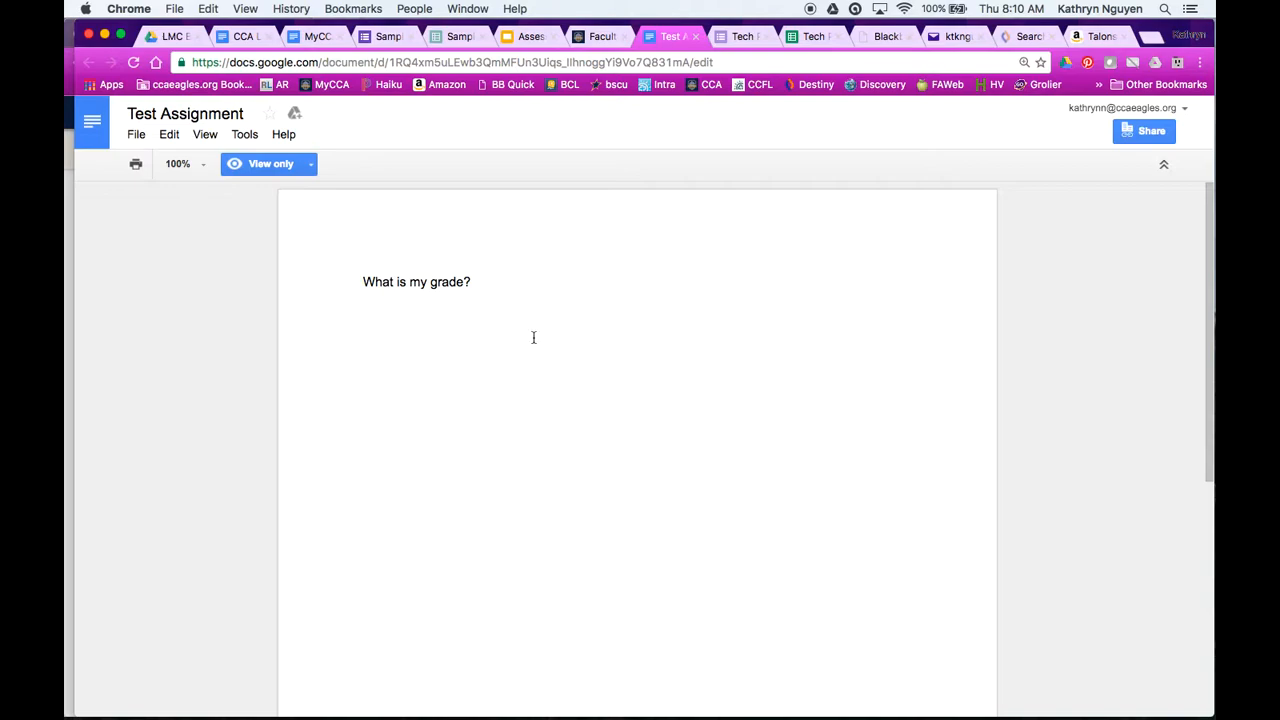
Return to the test student's submission page and allow the assignment to be resubmitted.
left_click(602, 36)
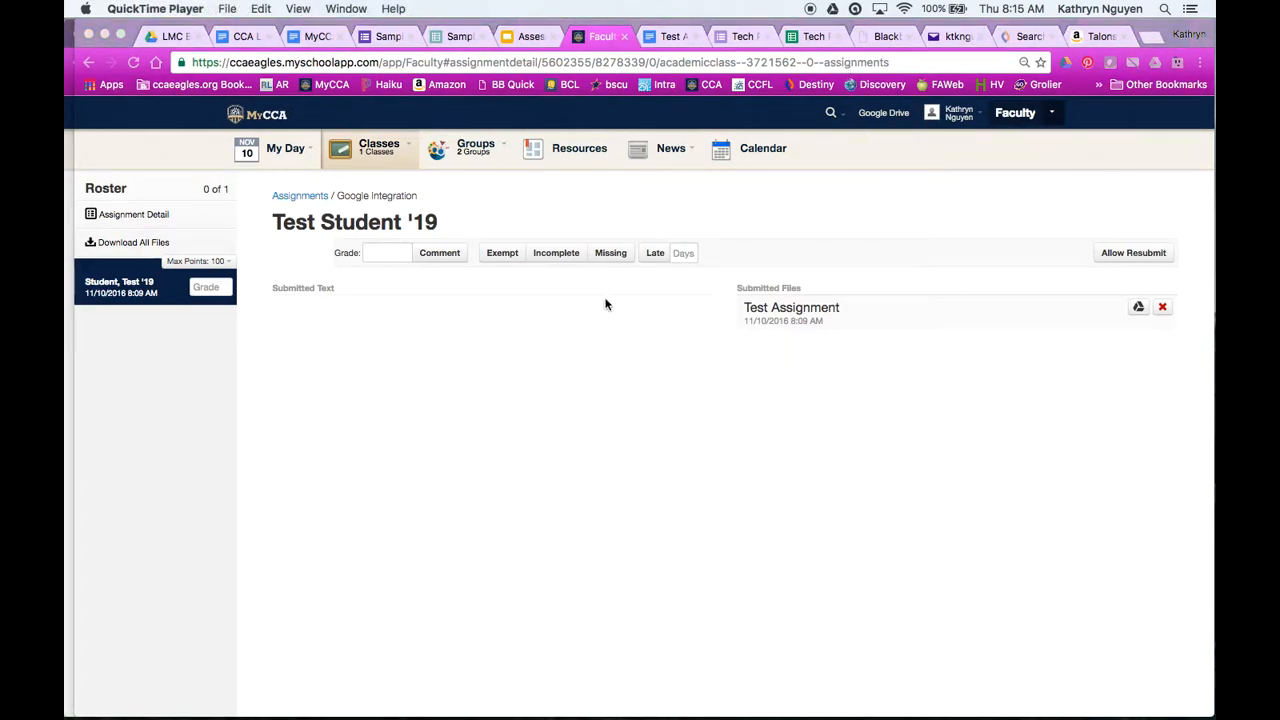
left_click(1112, 256)
left_click(1112, 254)
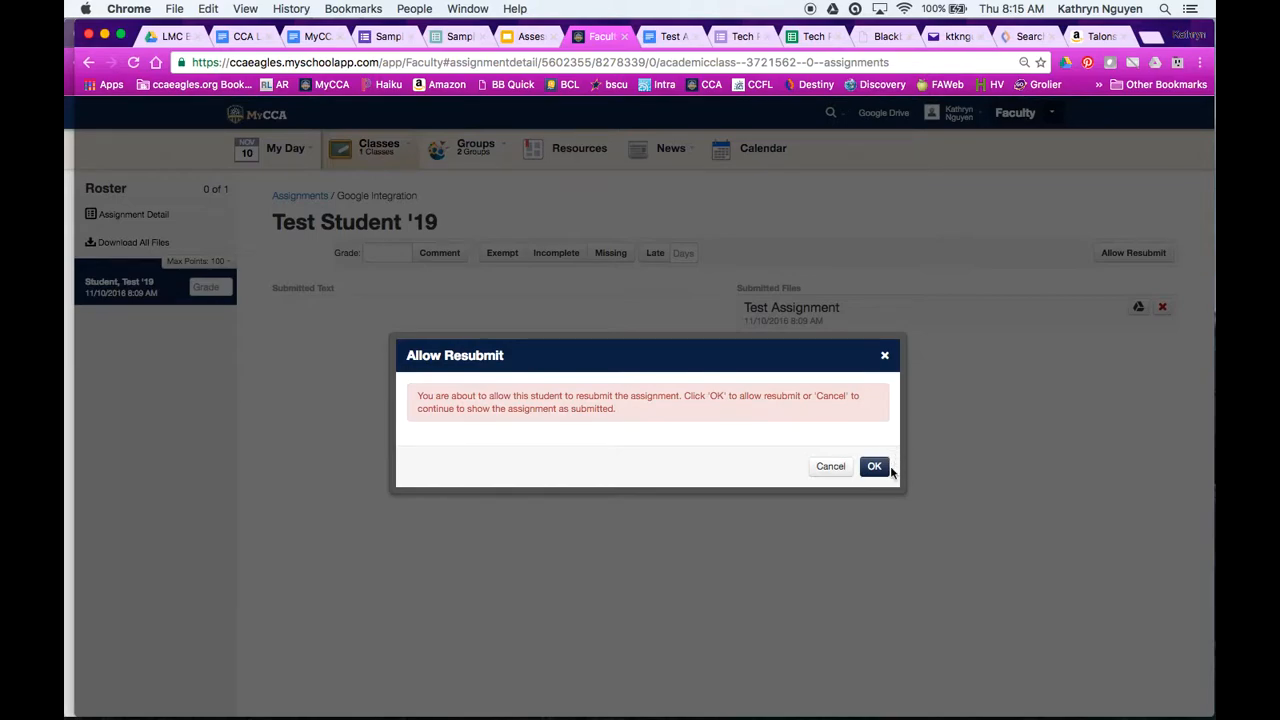
left_click(873, 474)
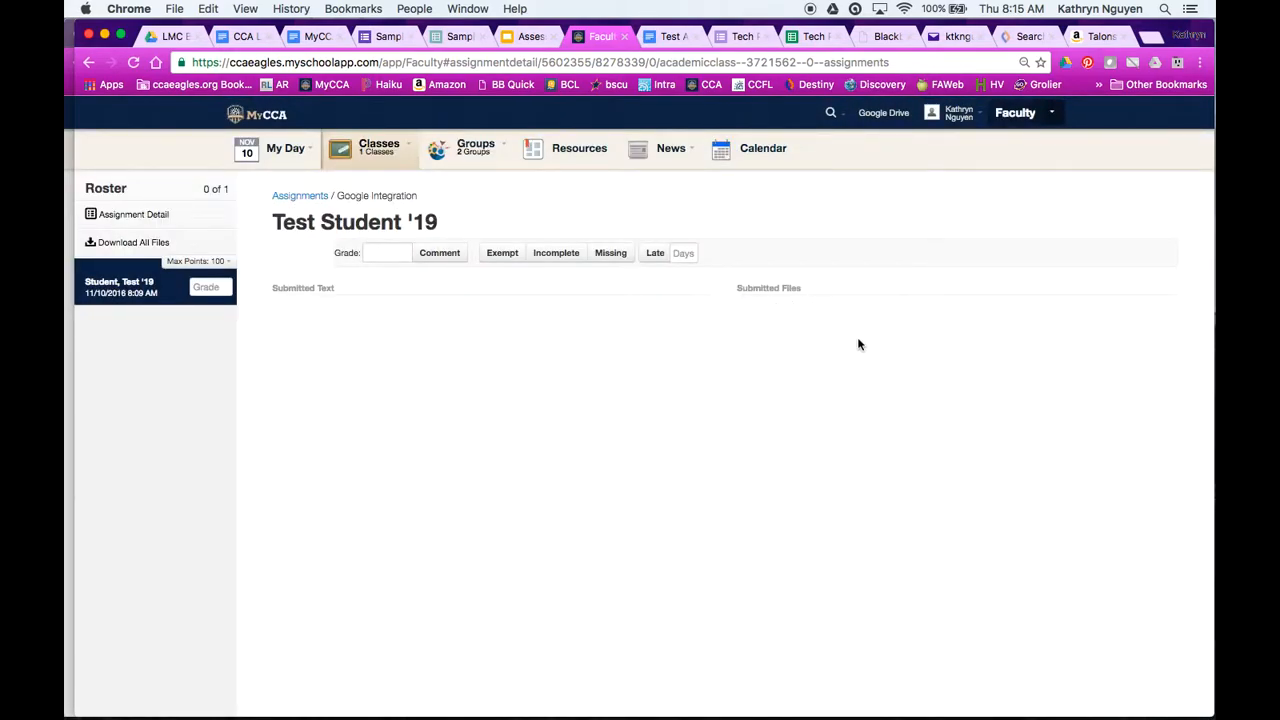
Mark the test student's Google Integration assignment as Missing.
left_click(400, 252)
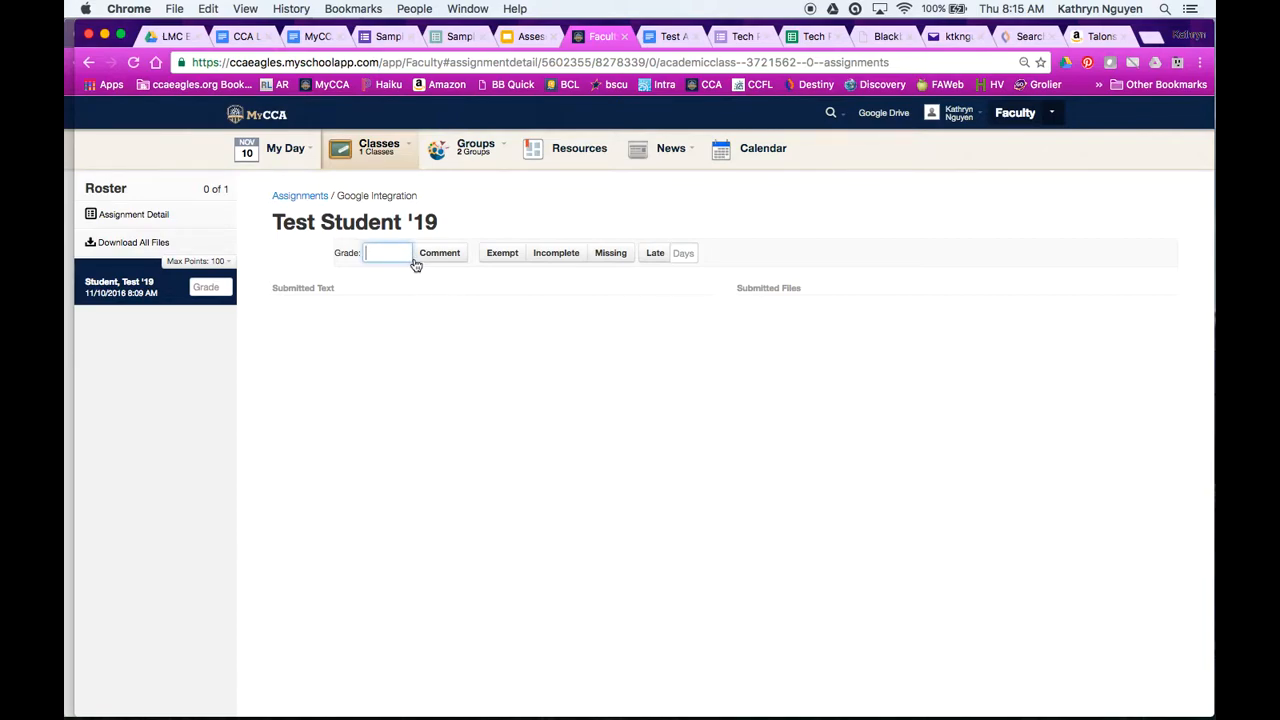
left_click(612, 253)
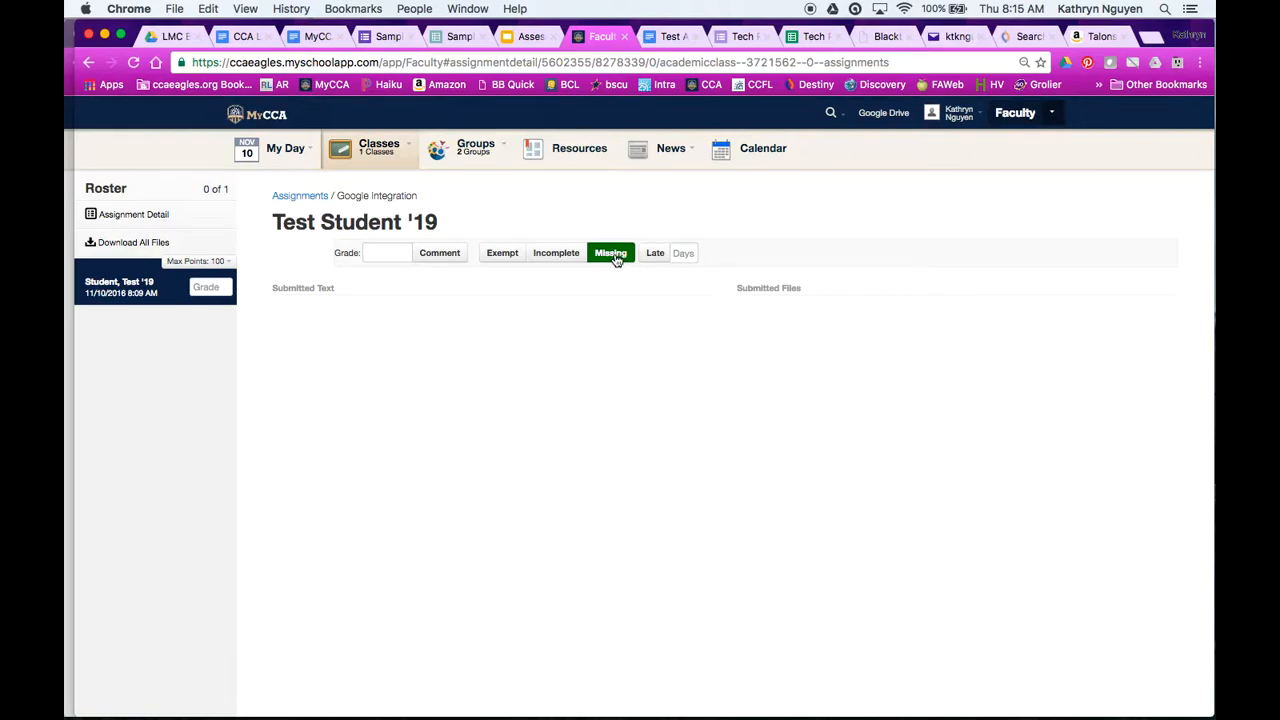
left_click(612, 254)
left_click(613, 255)
left_click(375, 253)
mouse_move(1047, 708)
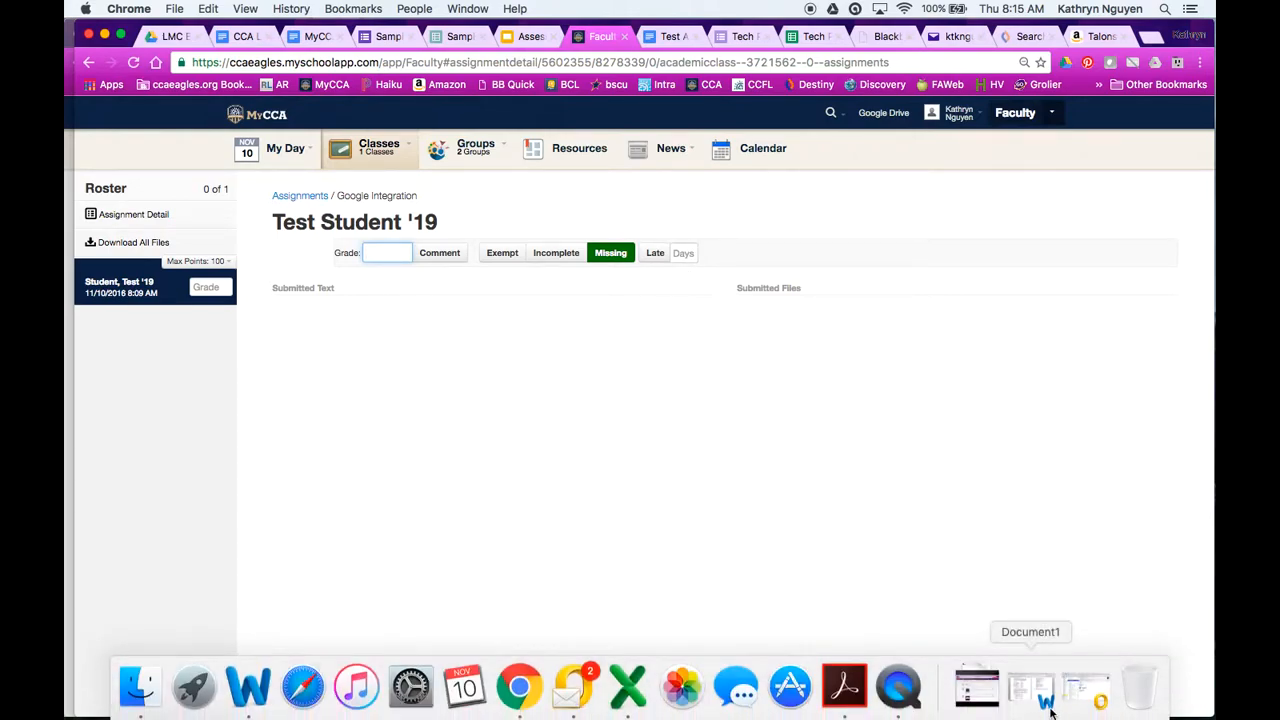
left_click(977, 688)
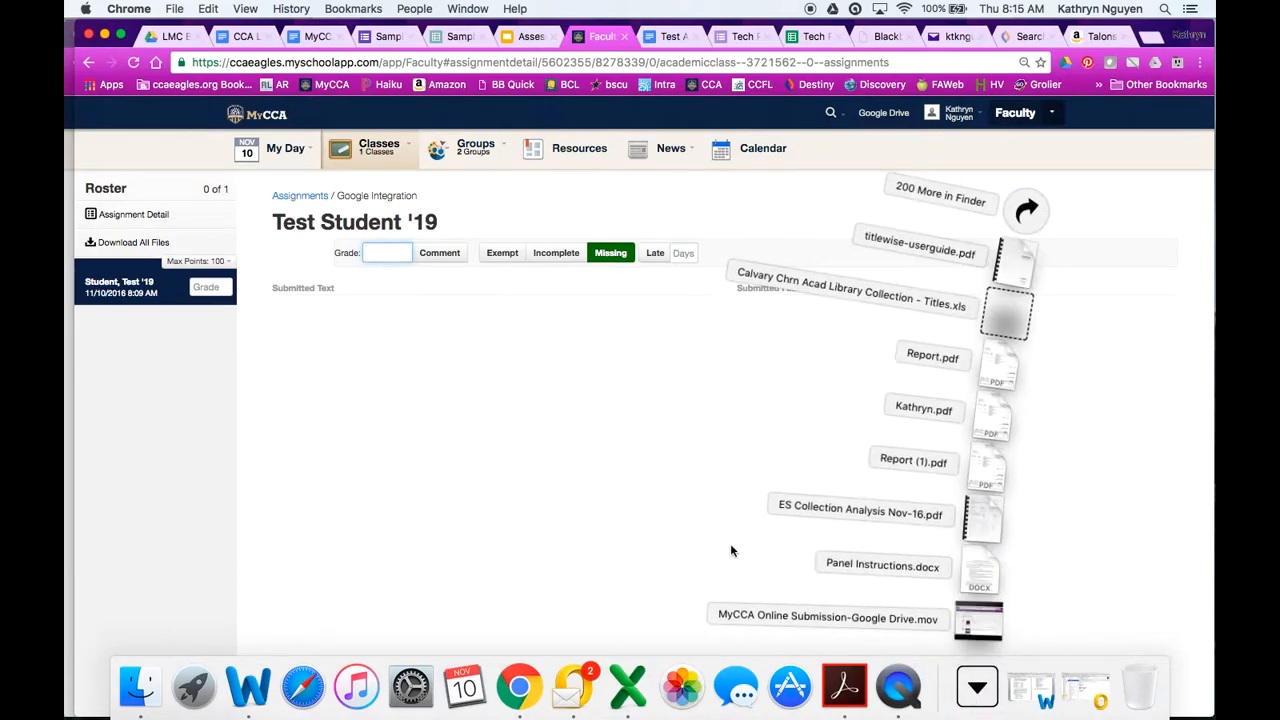
left_click(731, 547)
Switch to the student's browser window, go back to the AP Chemistry - 2 assignments and refresh the page.
key("ctrl+Up")
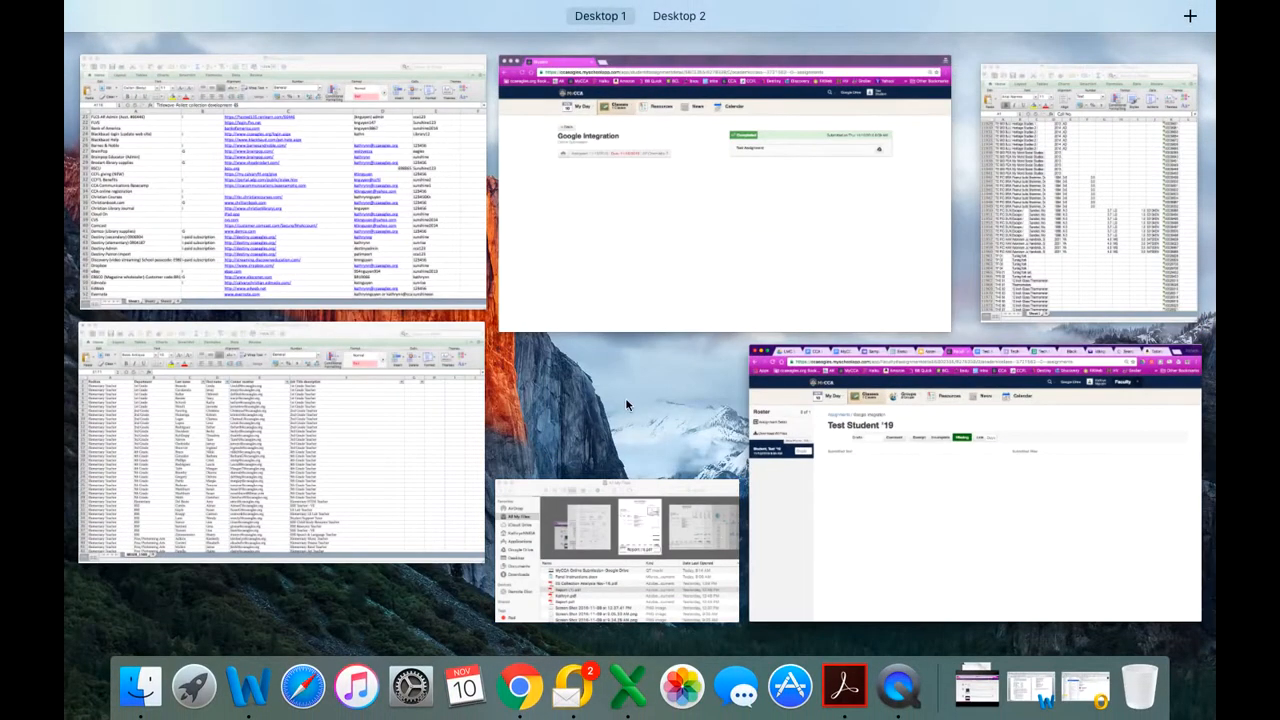
left_click(700, 280)
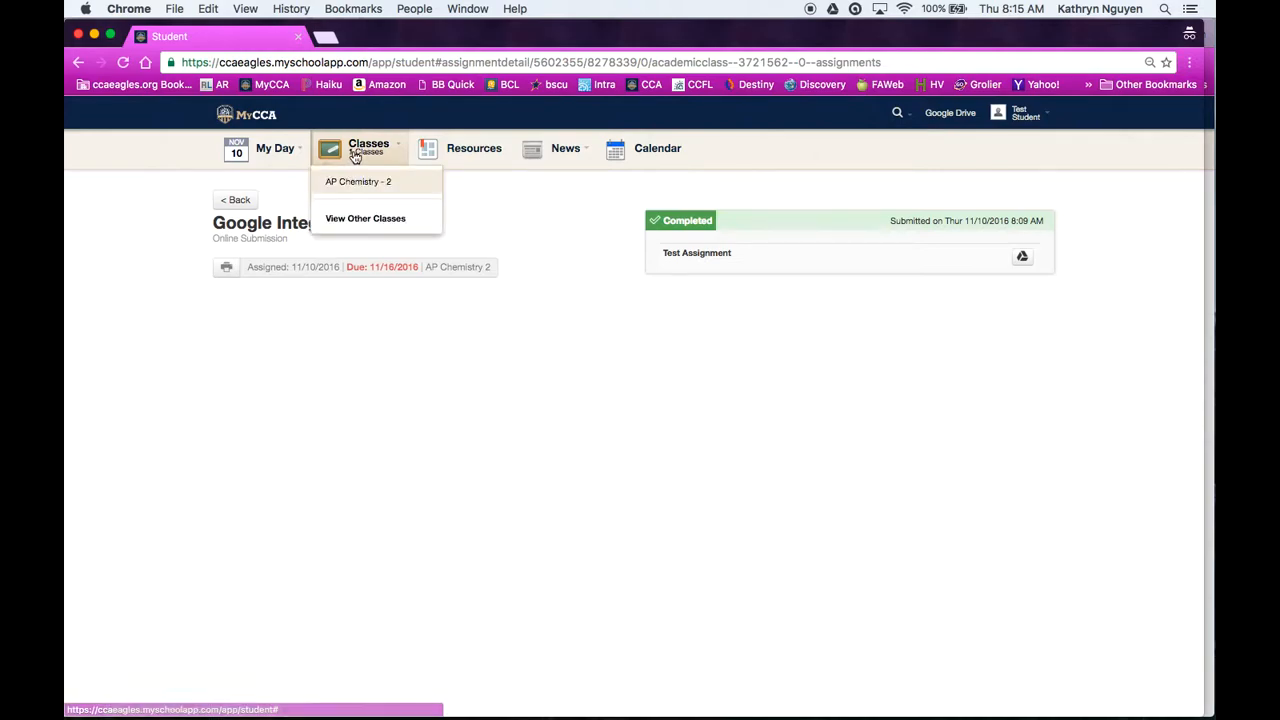
left_click(236, 199)
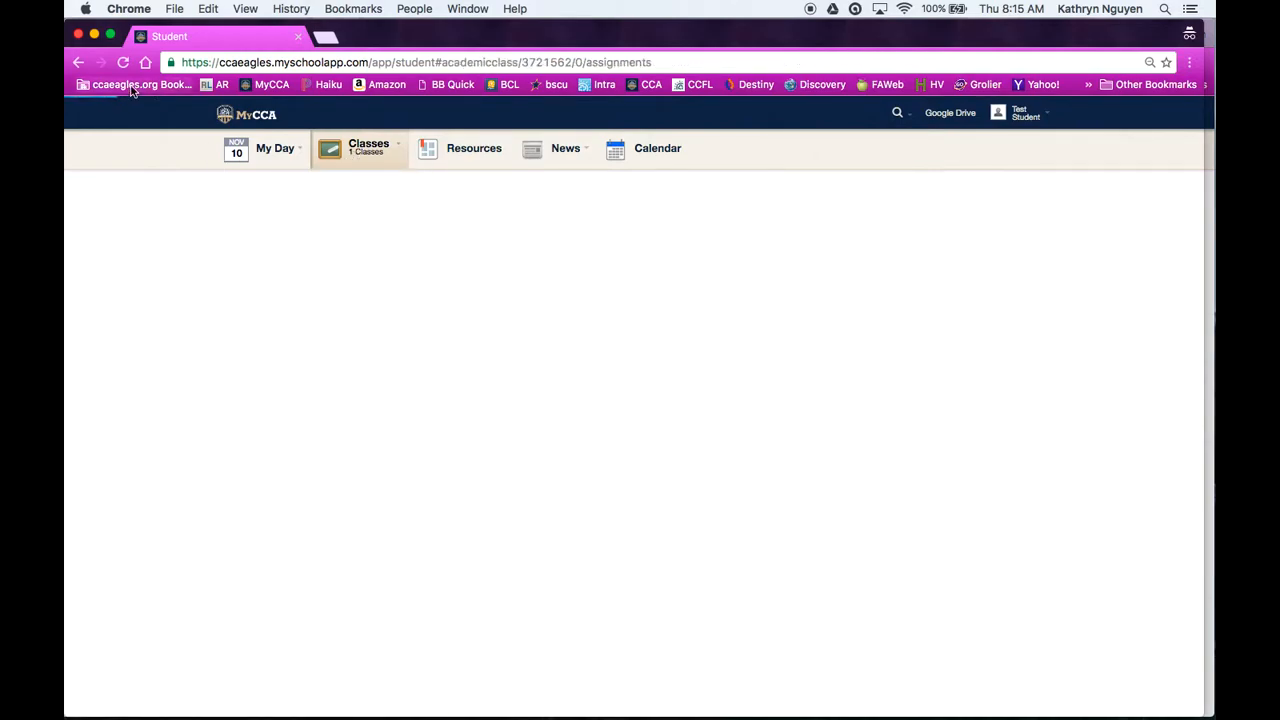
left_click(123, 62)
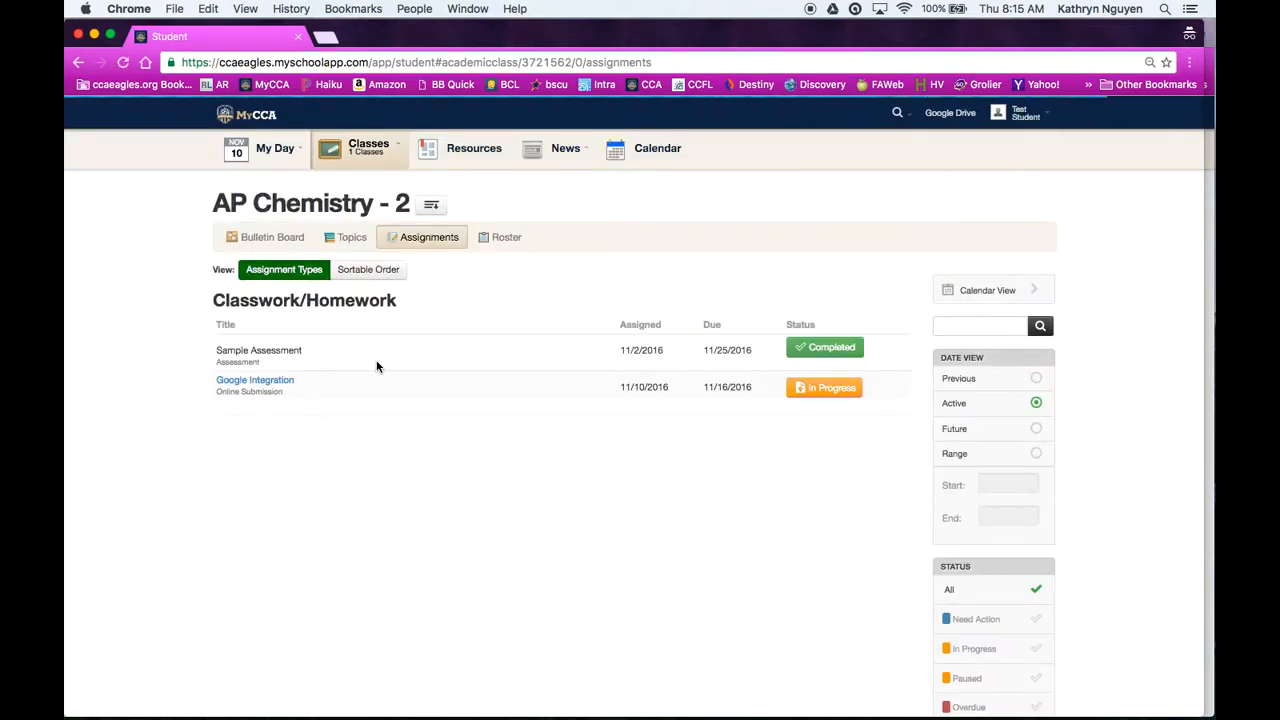
Open the Google Integration assignment and remove the attached Test Assignment file.
left_click(278, 382)
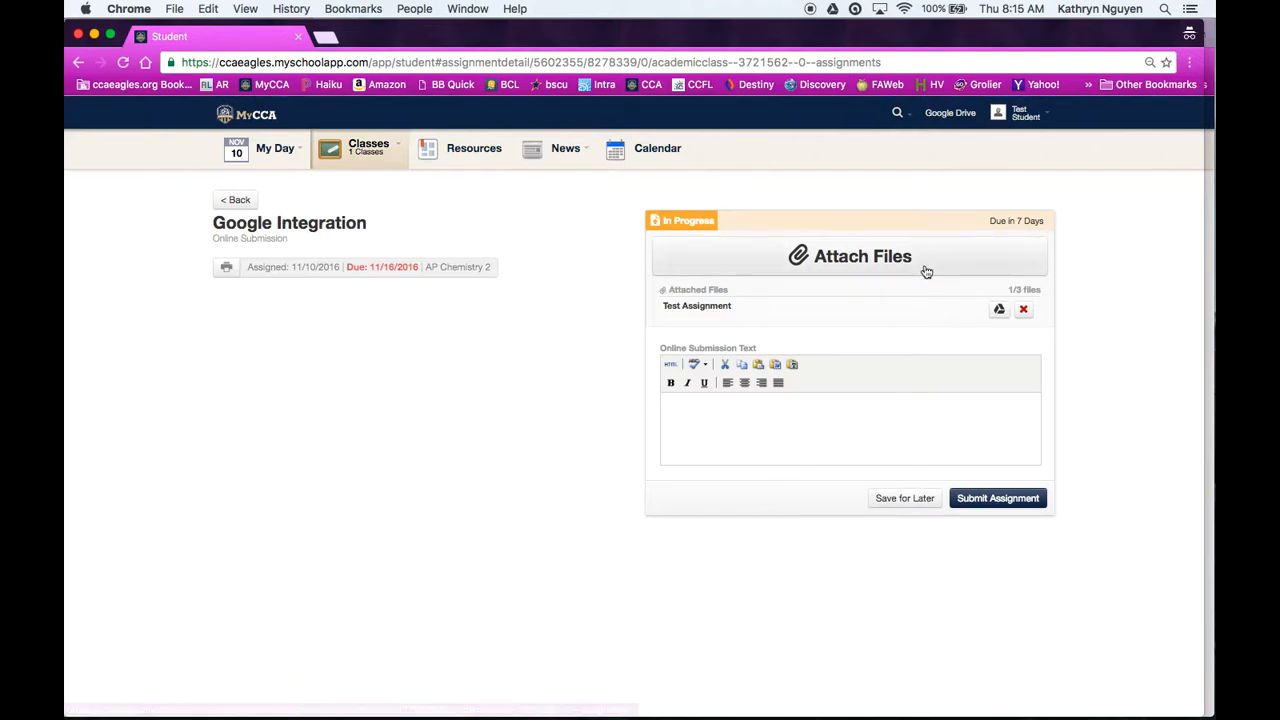
left_click(1024, 311)
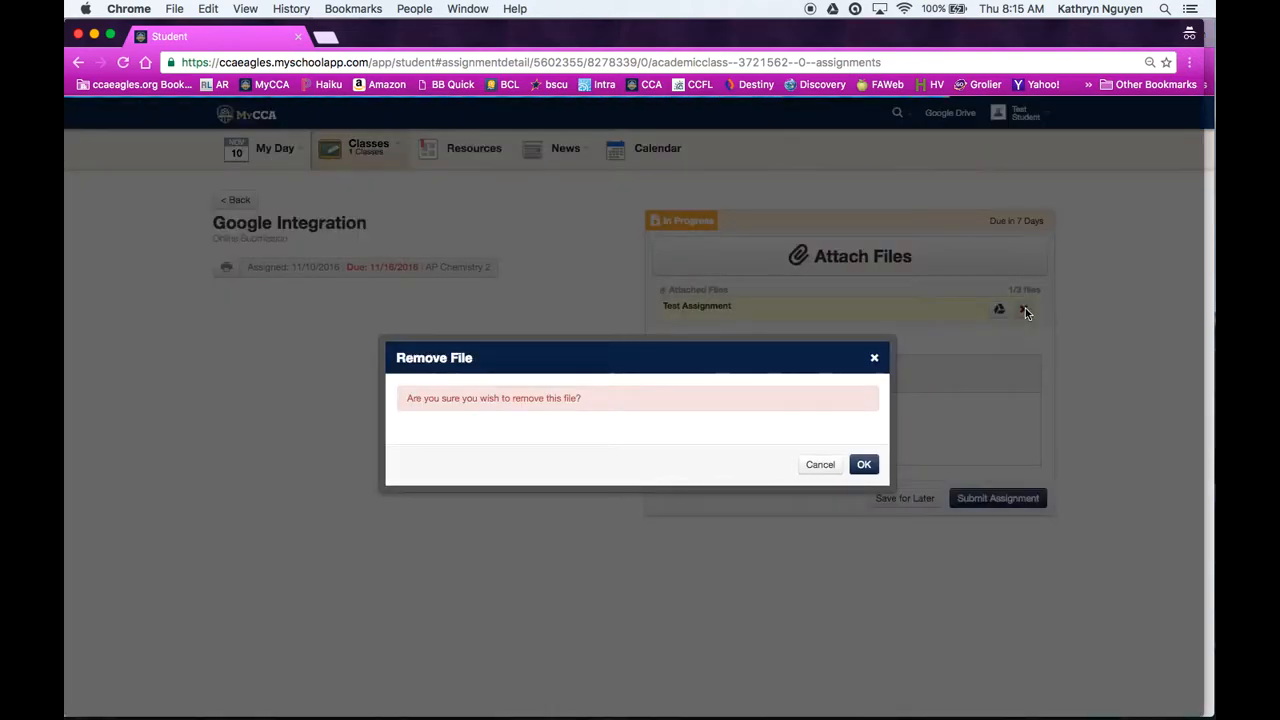
left_click(865, 467)
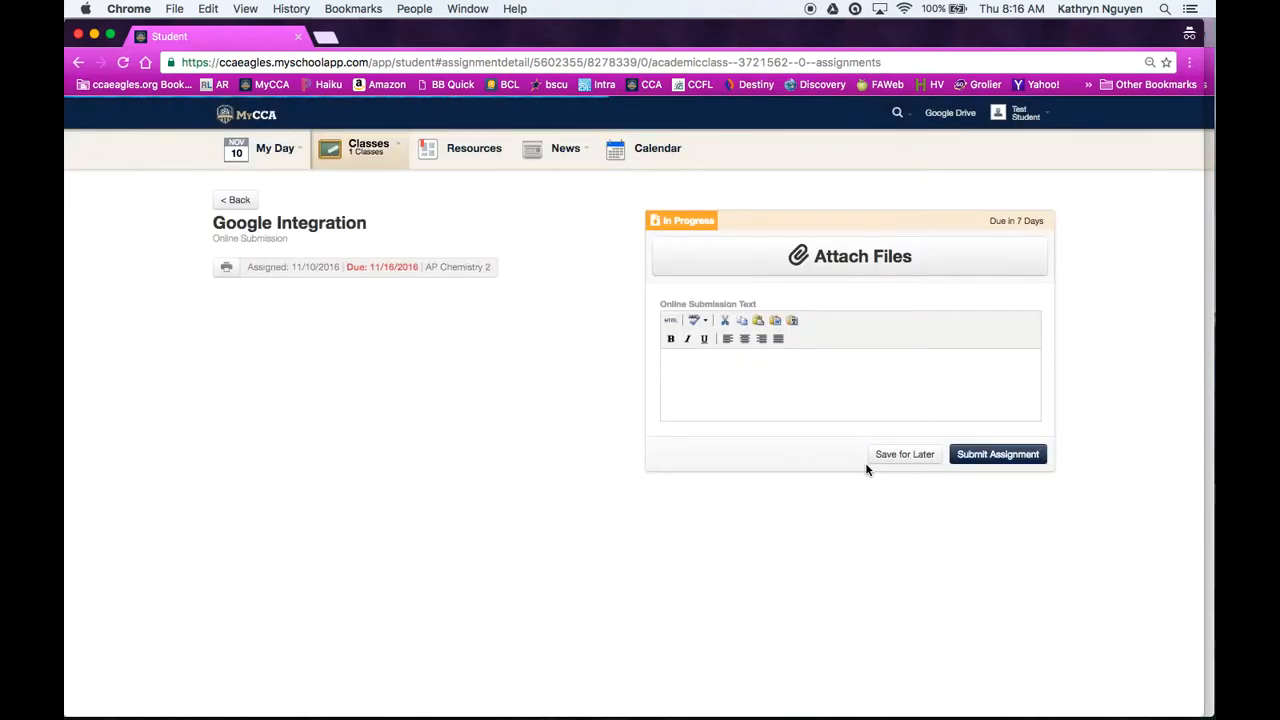
Attach the NEW sharing document file from Google Drive to the Google Integration assignment as a Google Drive Link.
left_click(859, 268)
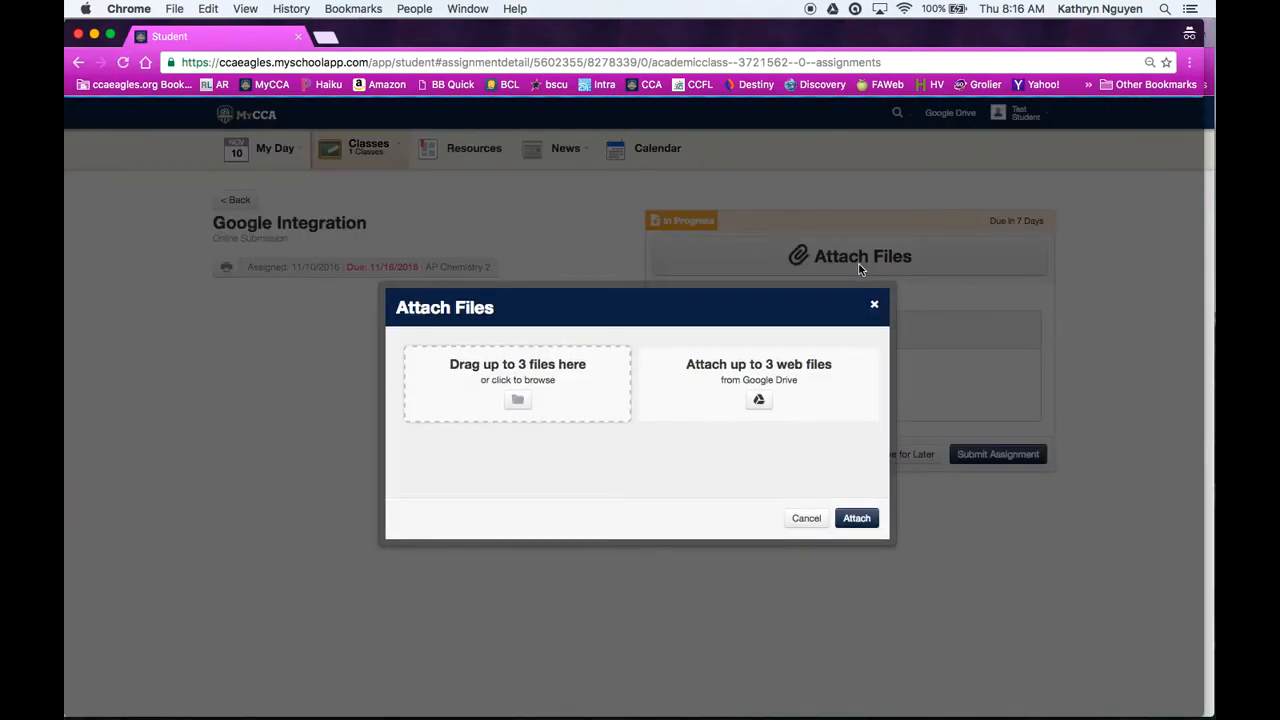
left_click(757, 401)
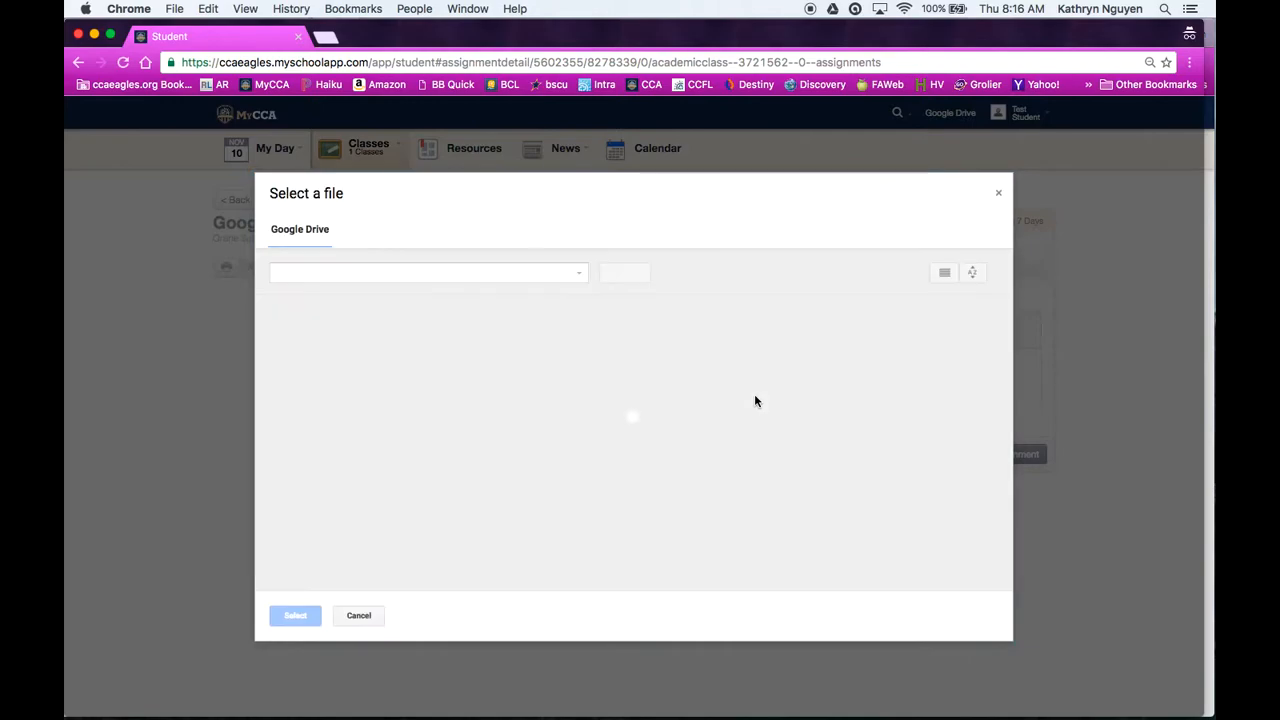
left_click(518, 385)
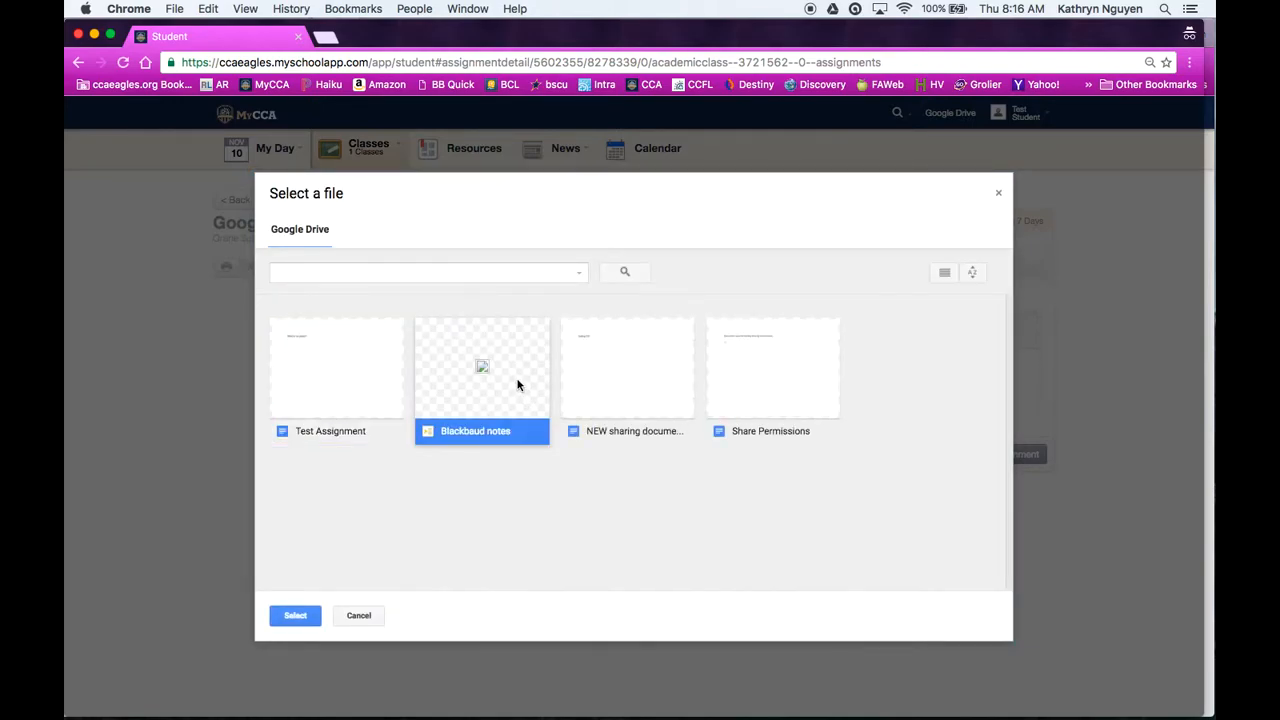
left_click(605, 375)
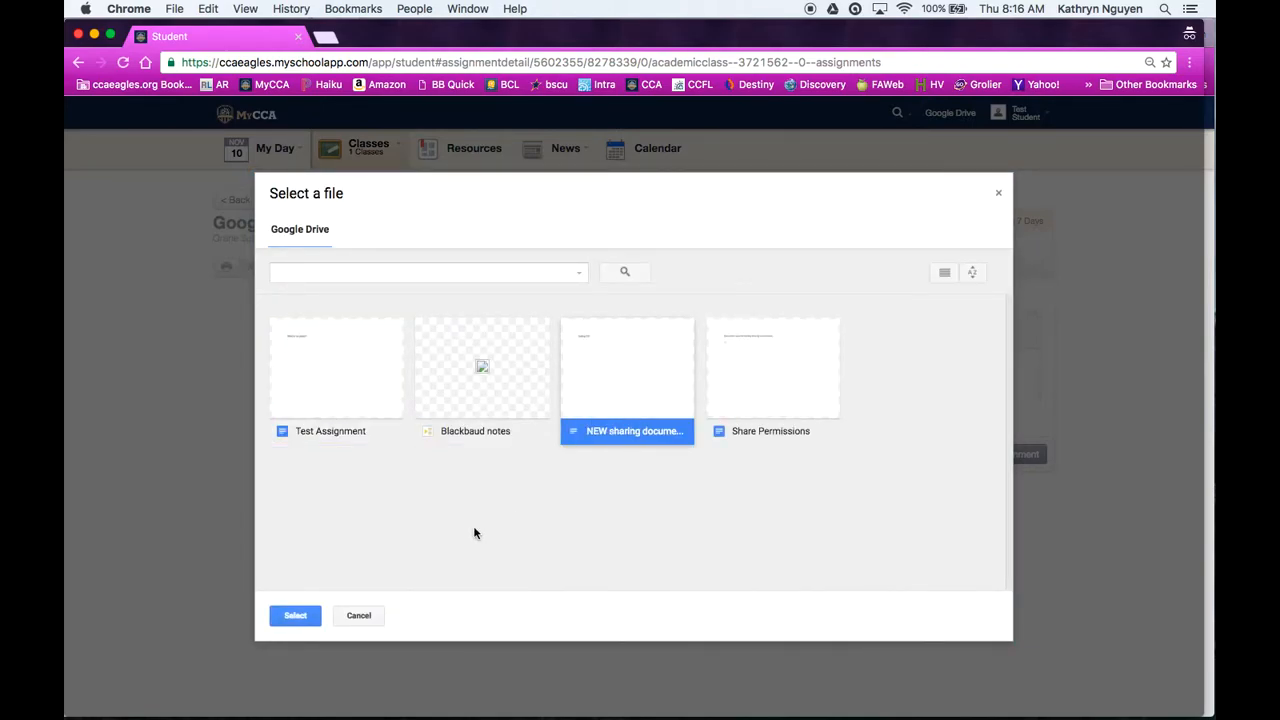
left_click(294, 617)
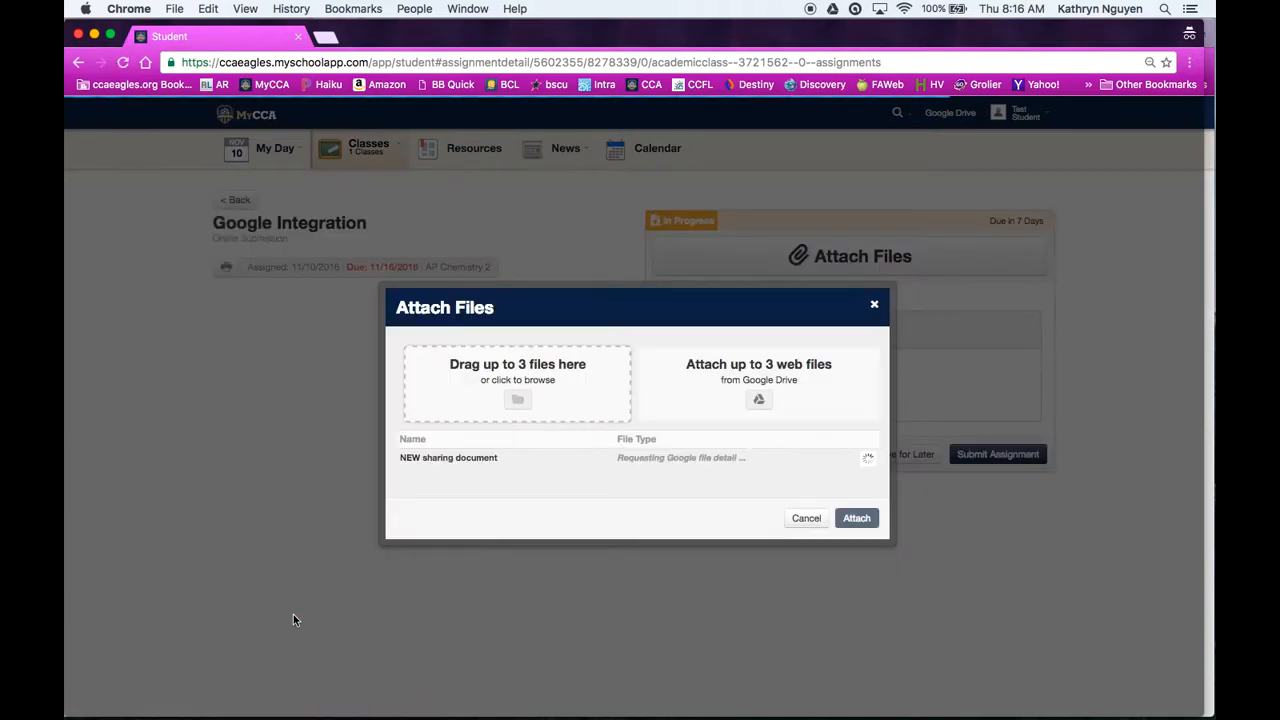
left_click(840, 518)
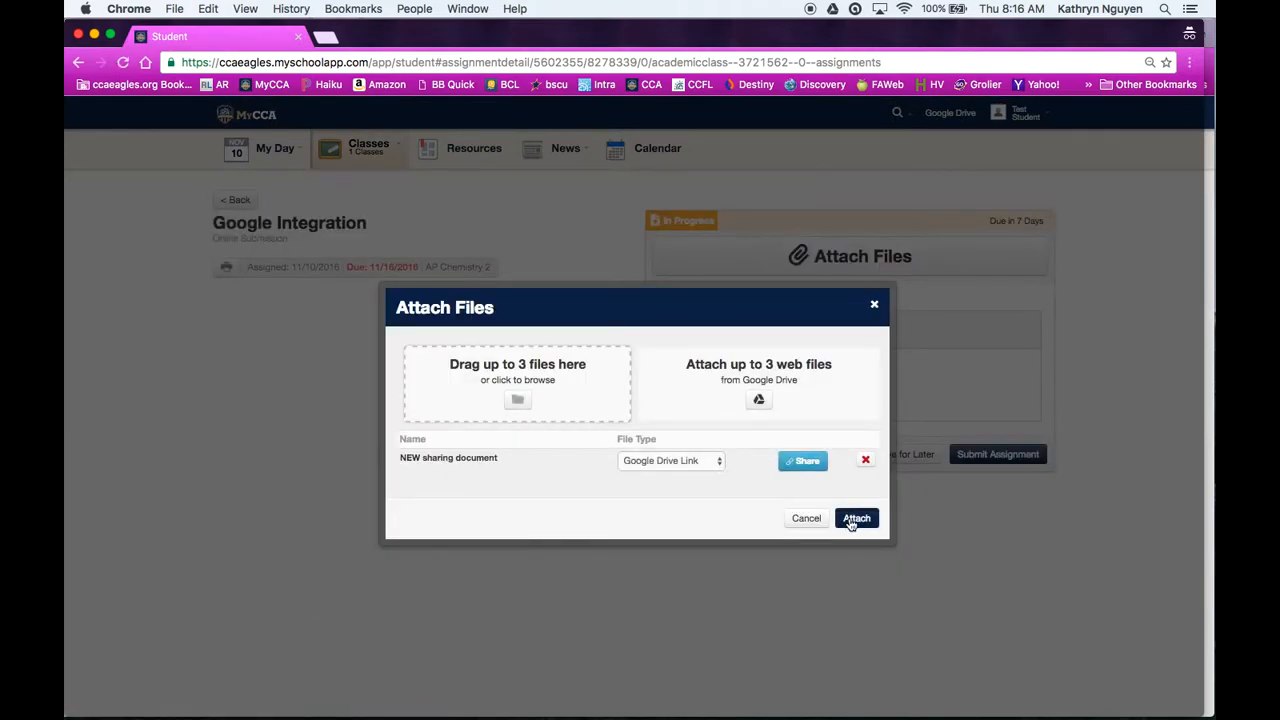